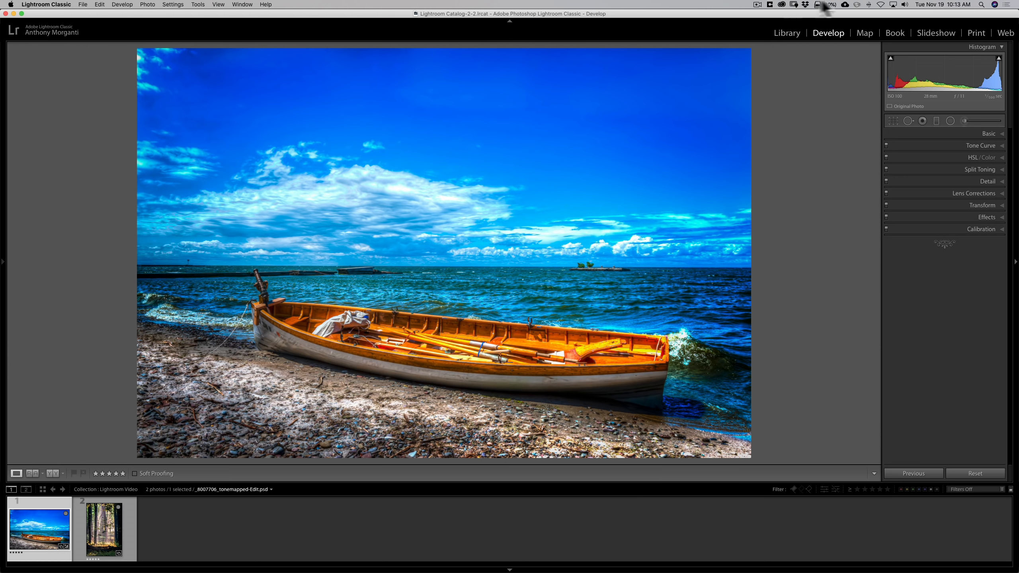
# - Review the boat photo's Basic adjustments, Tone Curve with its point curve choices, and Detail sharpening and noise reduction settings
pyautogui.click(989, 134)
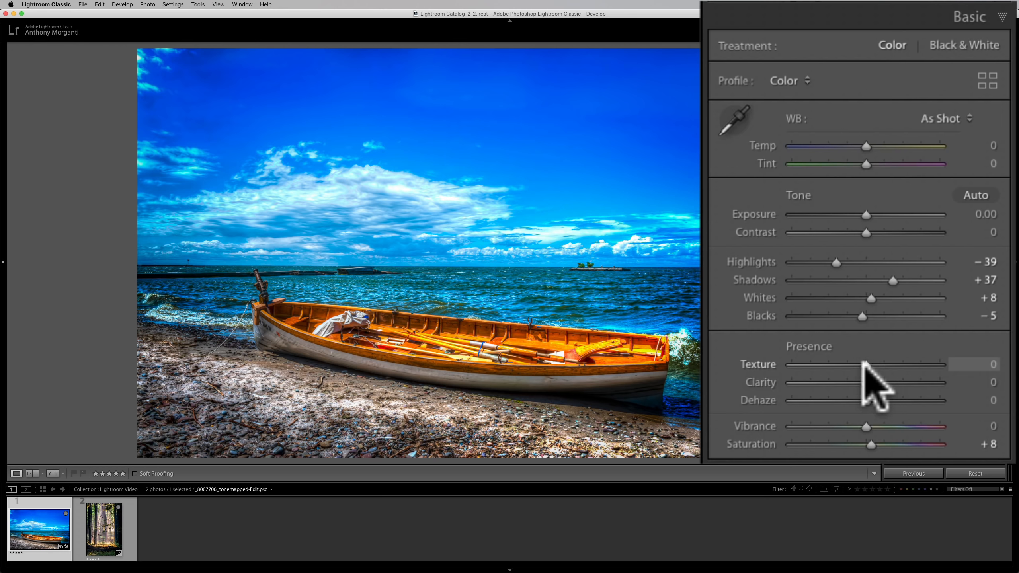
pyautogui.click(979, 318)
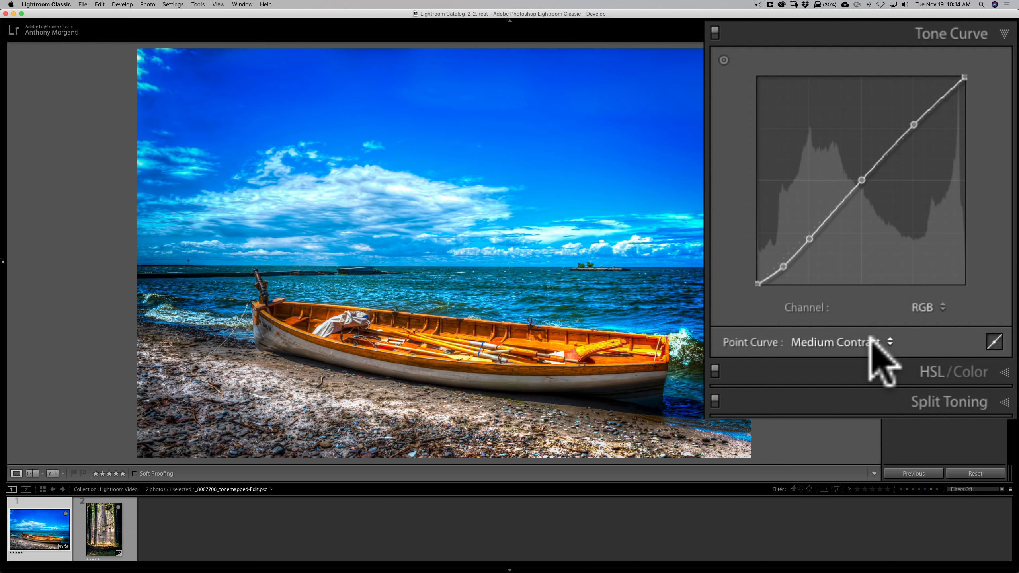
pyautogui.click(870, 339)
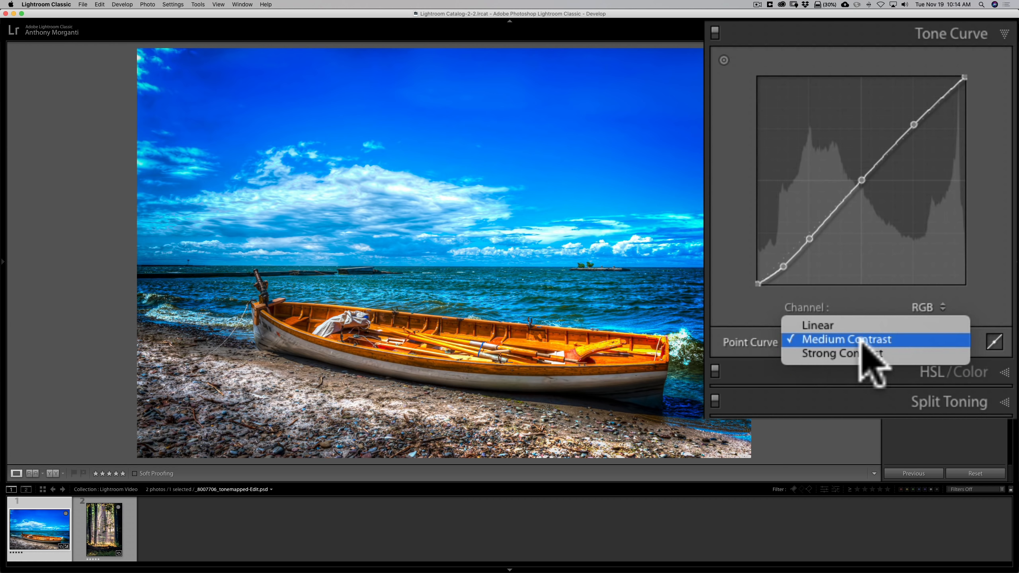
pyautogui.click(734, 346)
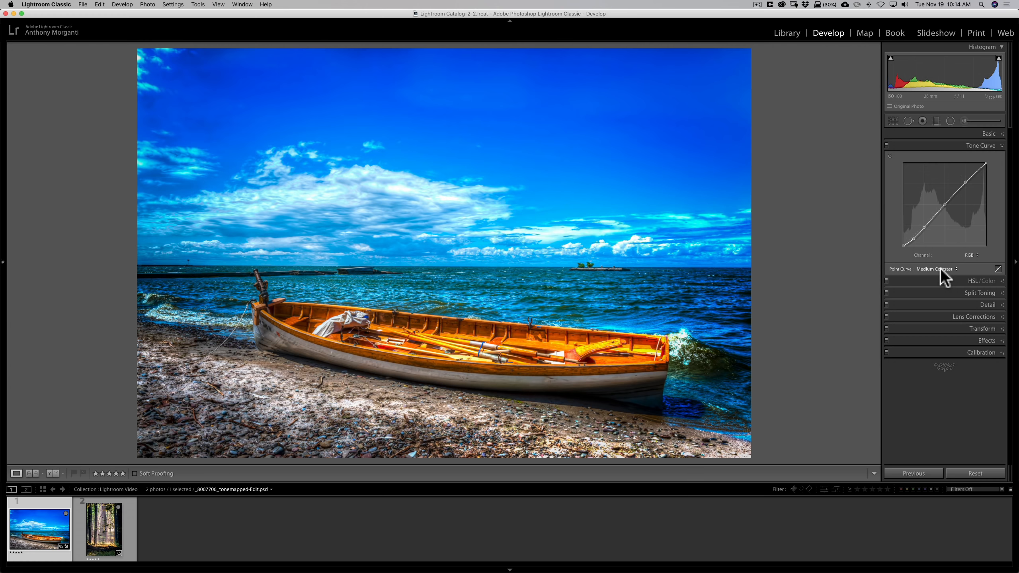
pyautogui.click(990, 145)
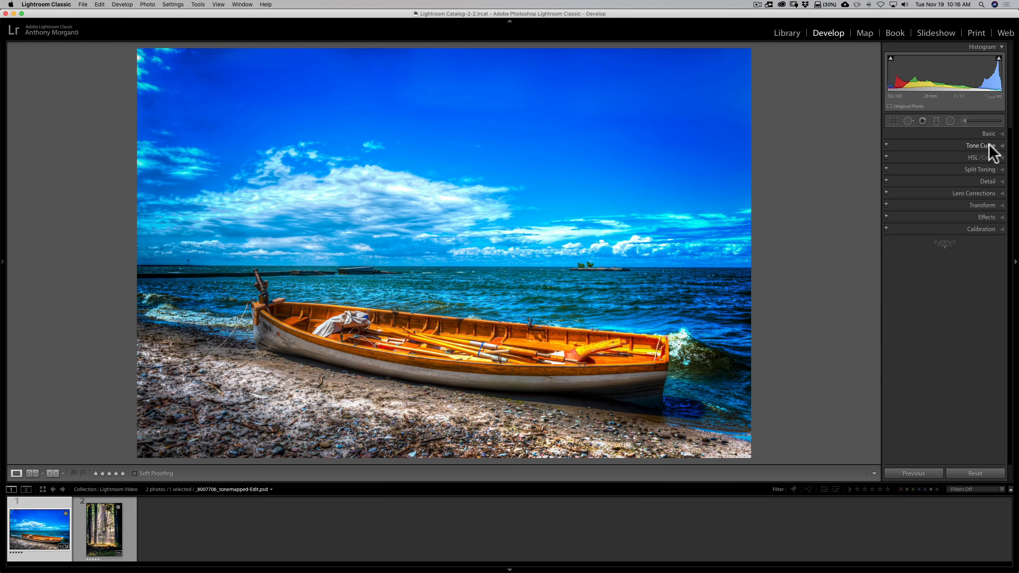
pyautogui.click(987, 181)
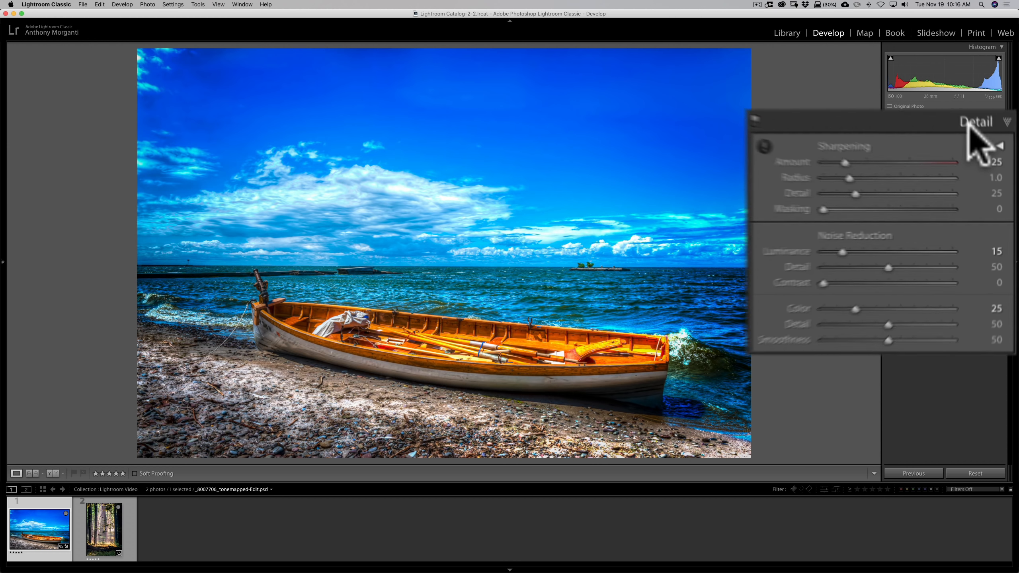
pyautogui.click(986, 181)
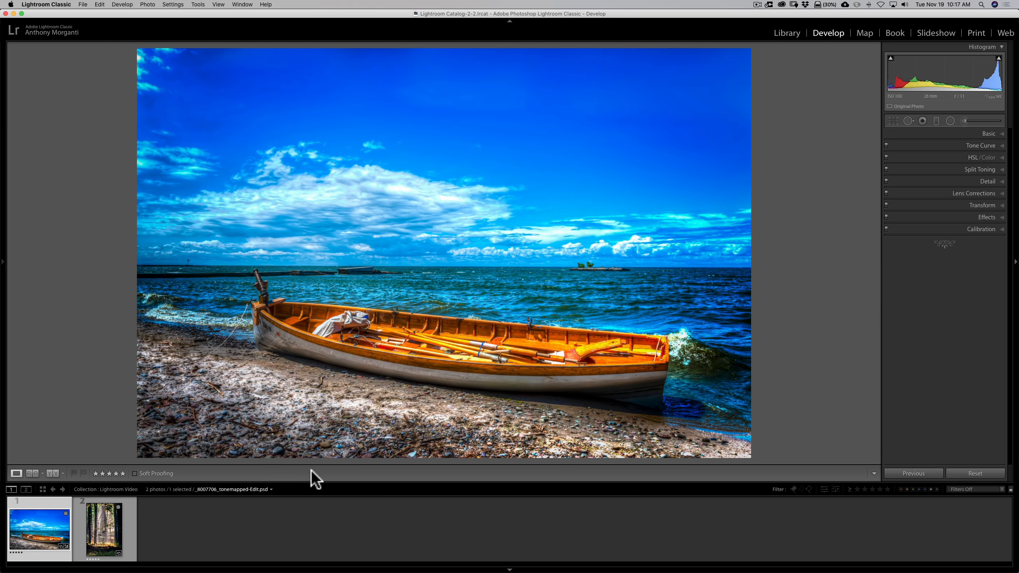
# - Hide and redisplay the toolbar beneath the photo, and check which items are enabled for it, including Soft Proofing
pyautogui.press('t')
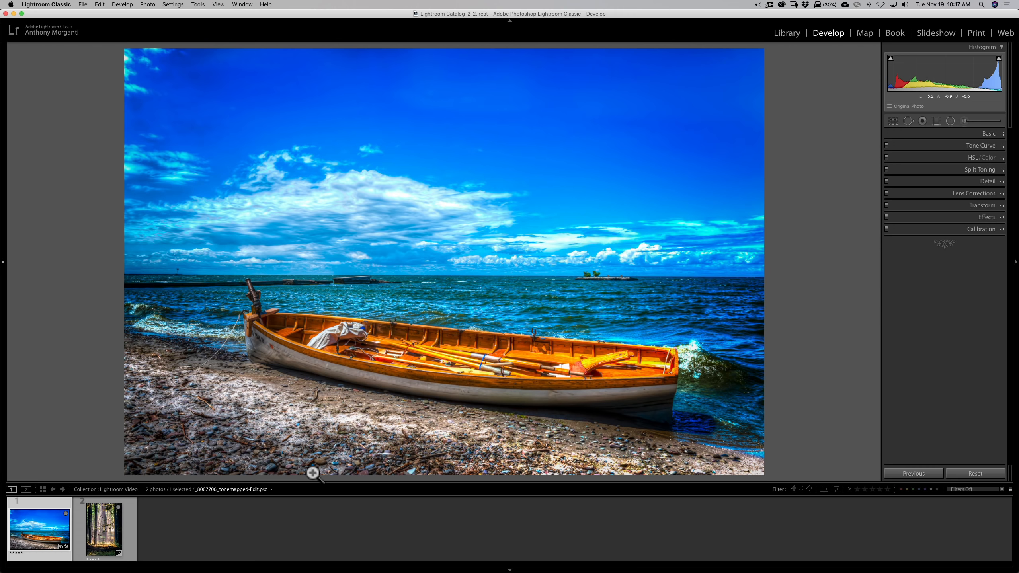
pyautogui.press('t')
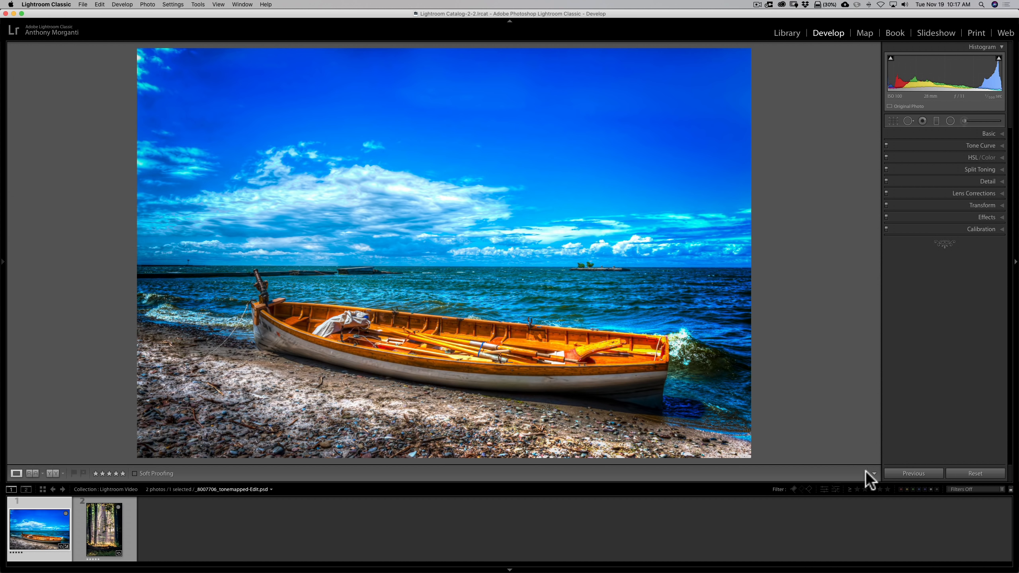
pyautogui.click(658, 335)
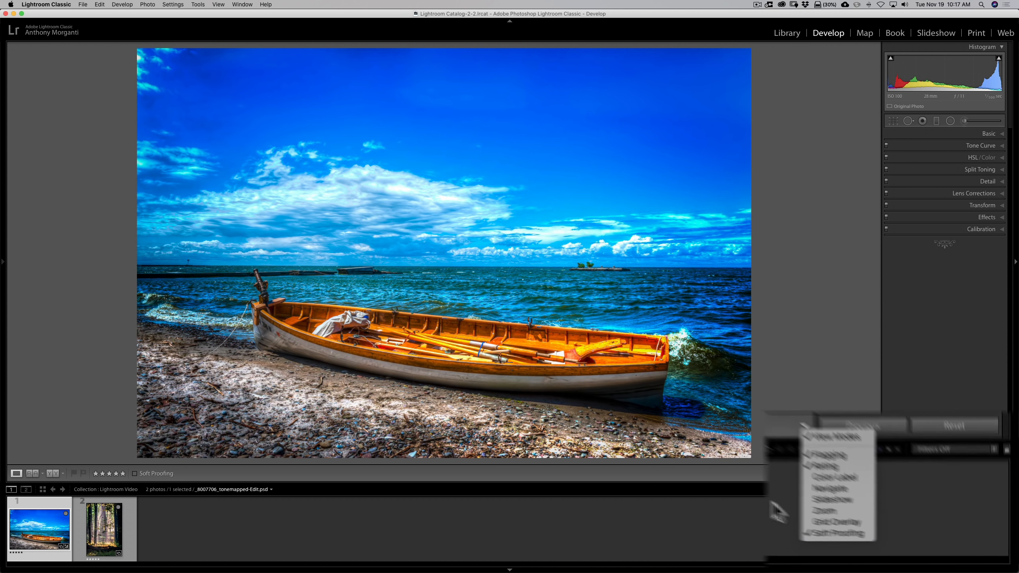
pyautogui.click(735, 476)
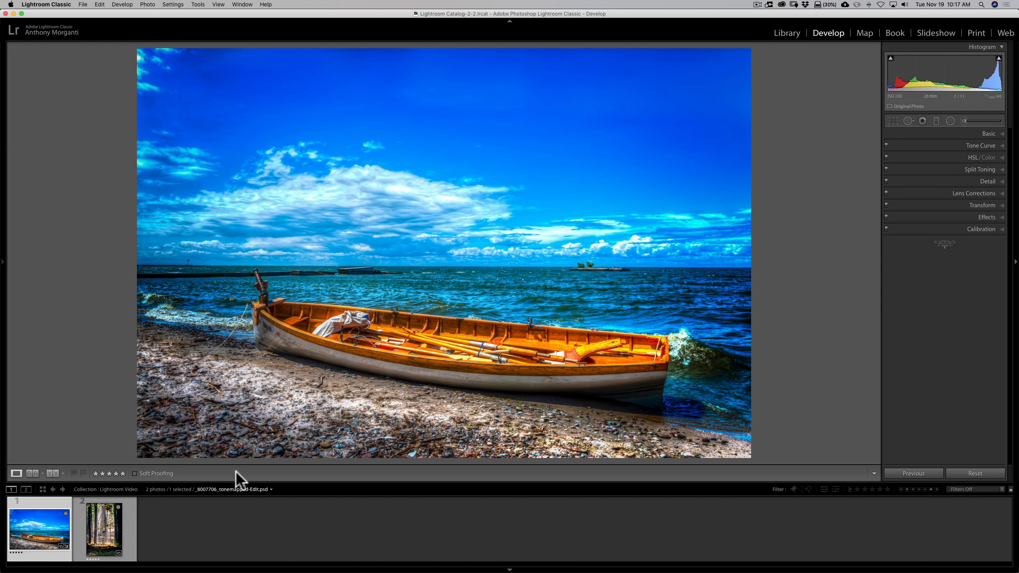
# - Turn on soft proofing for the boat photo and set the proof profile to sRGB
pyautogui.click(135, 473)
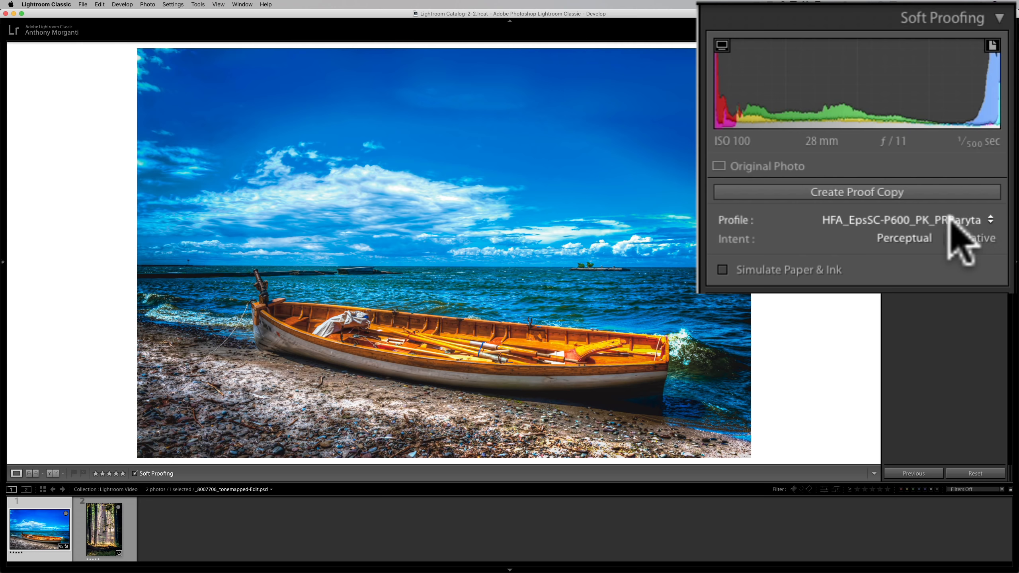
pyautogui.click(982, 217)
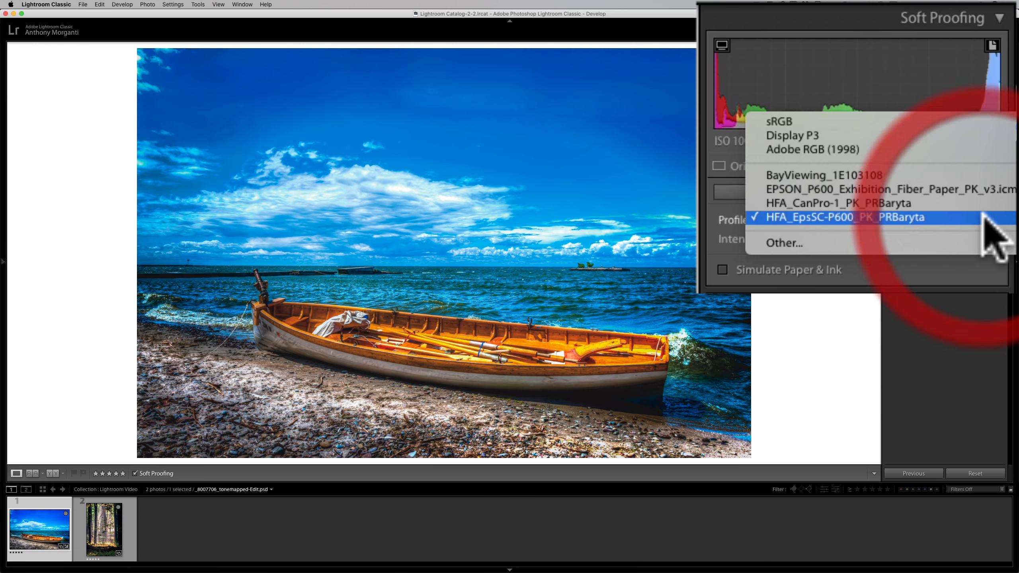
pyautogui.click(791, 122)
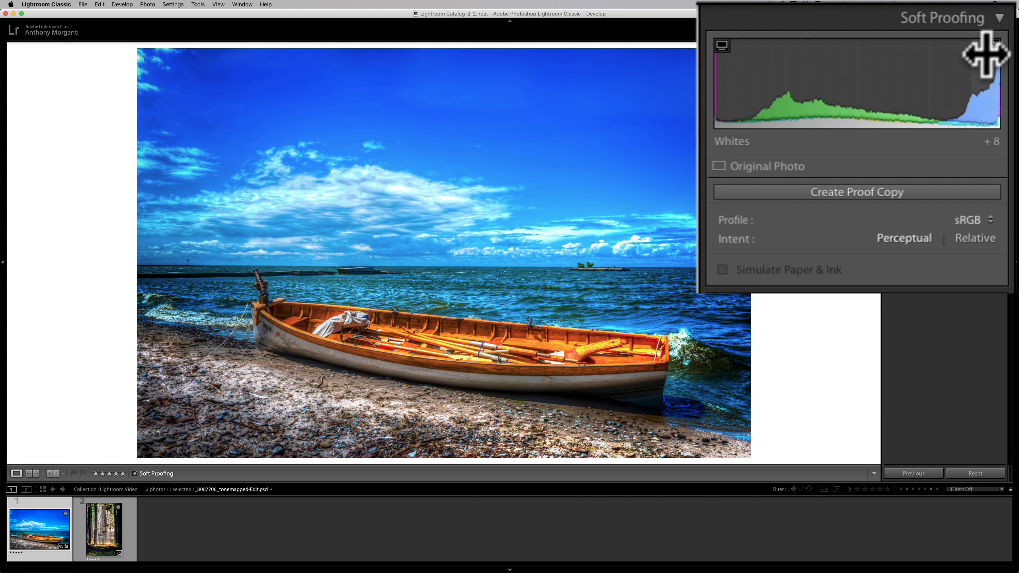
# - Show the destination gamut warning for the sRGB proof to examine the out-of-gamut areas, and hide it again
pyautogui.moveTo(991, 50)
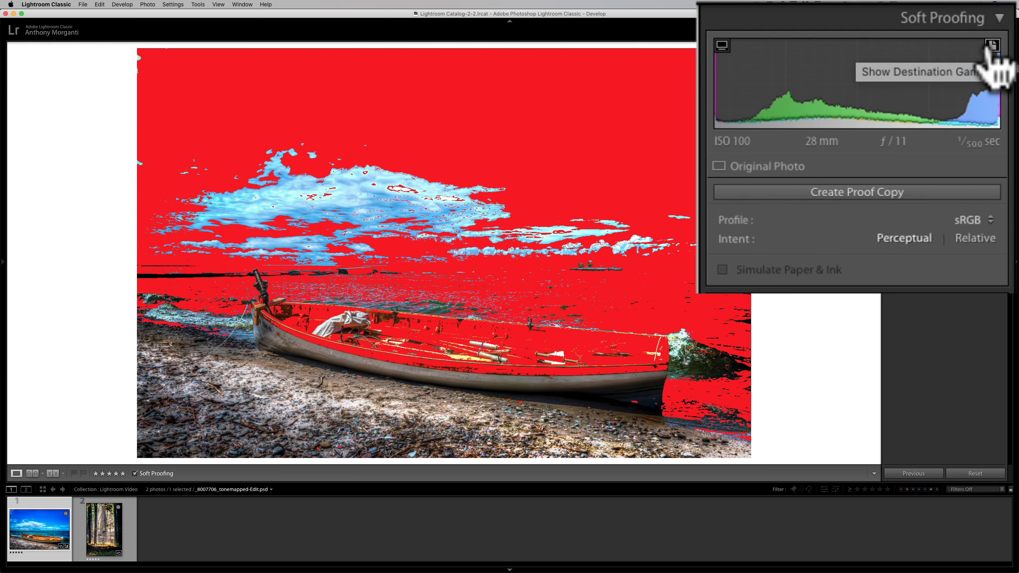
pyautogui.click(991, 47)
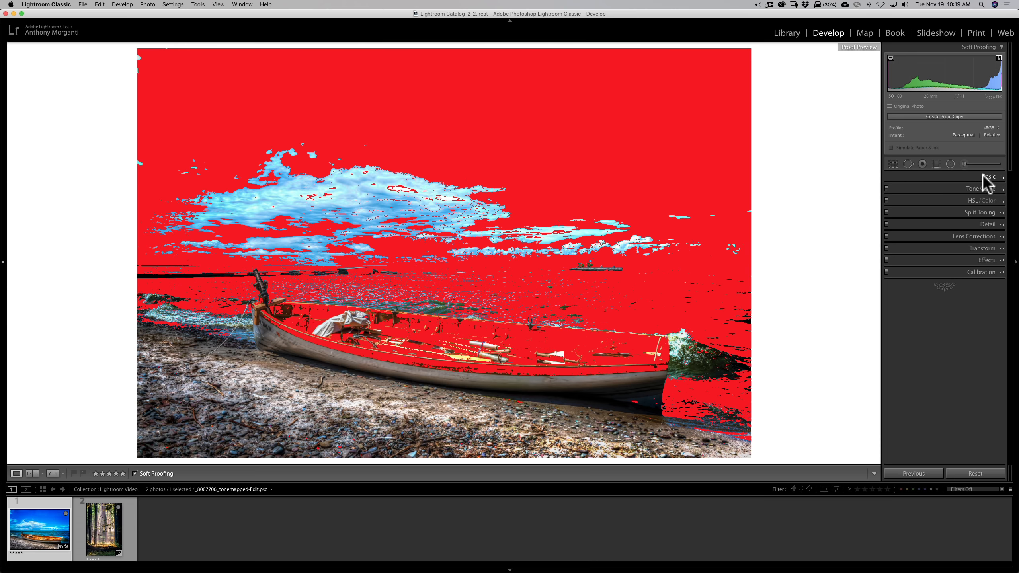
pyautogui.click(999, 58)
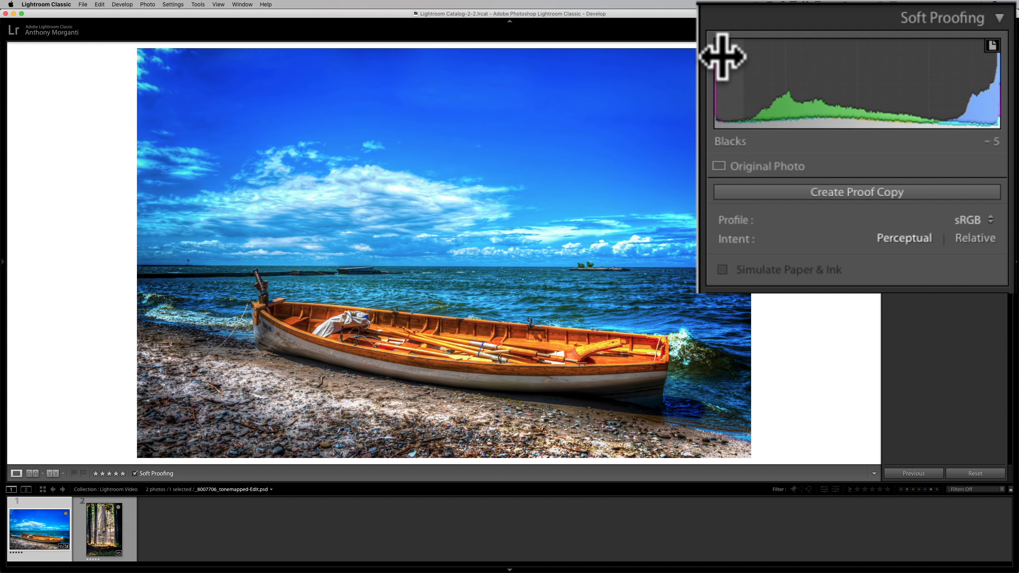
# - Switch the proof profile to HFA_EpsSC-P600_PK_PRBaryta and show the monitor gamut warning on the boat photo
pyautogui.click(978, 220)
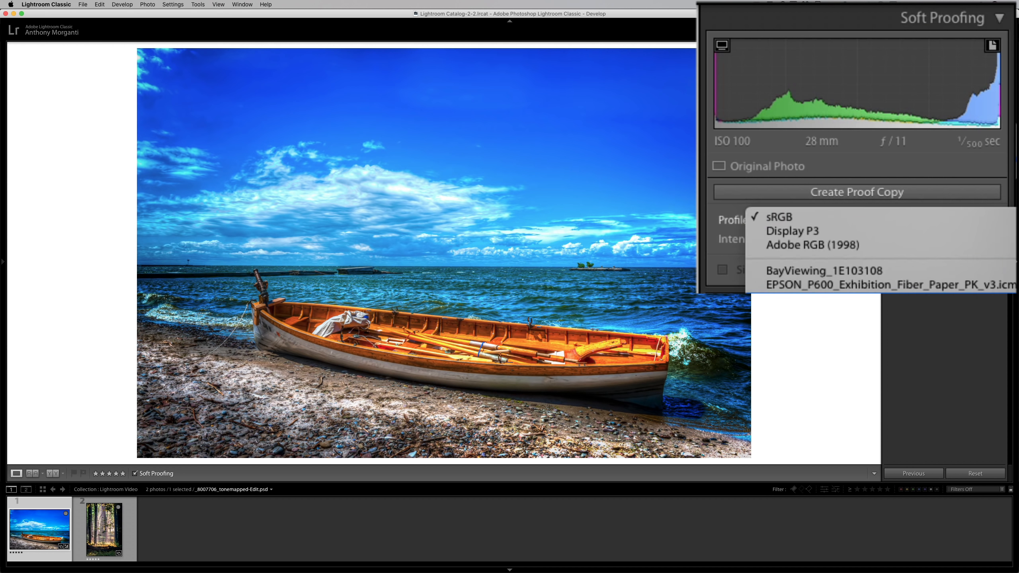
pyautogui.click(843, 297)
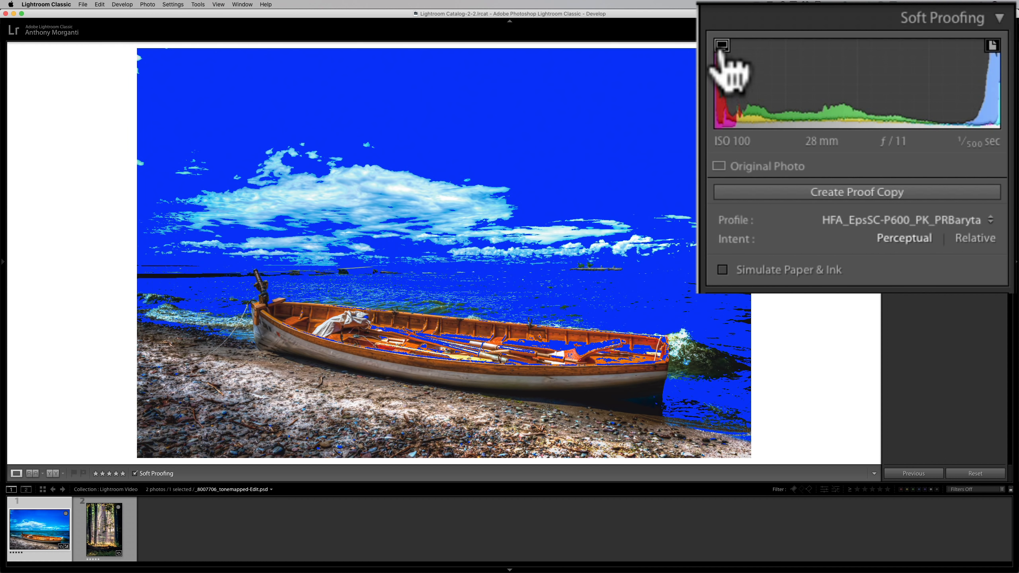
pyautogui.moveTo(720, 52)
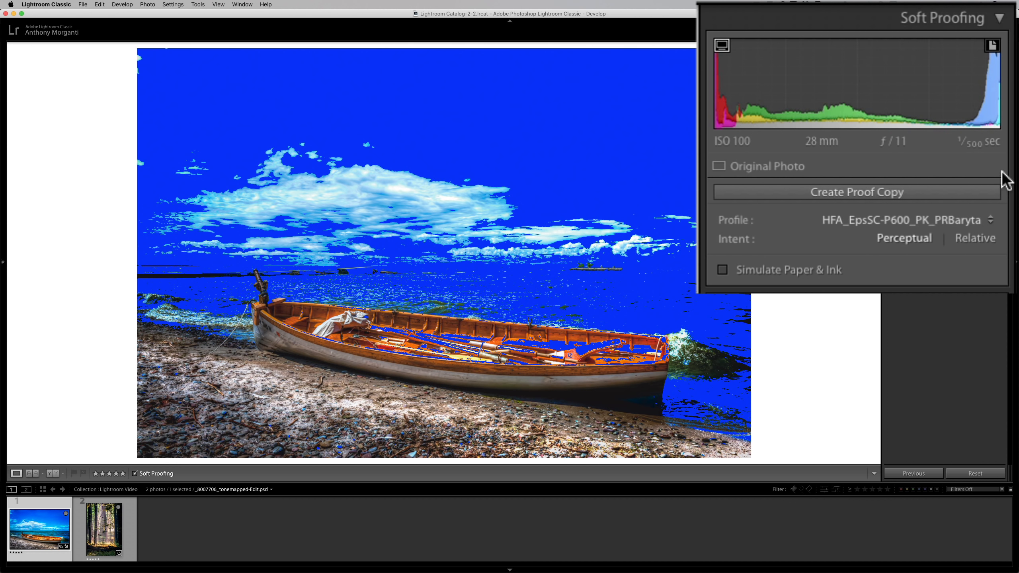
# - Return the proof profile to sRGB and toggle the monitor gamut warning off and on to compare
pyautogui.click(967, 220)
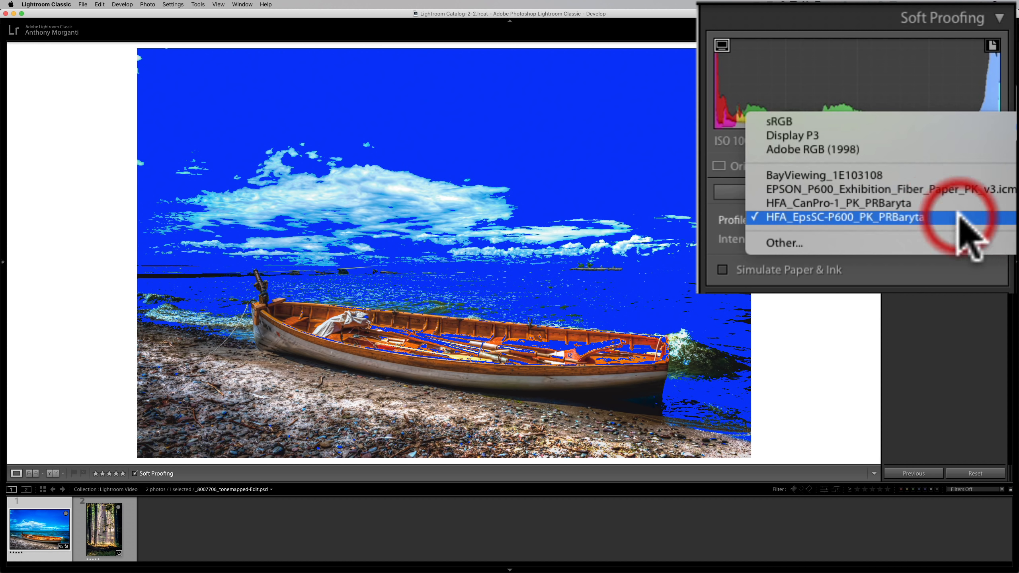
pyautogui.click(906, 121)
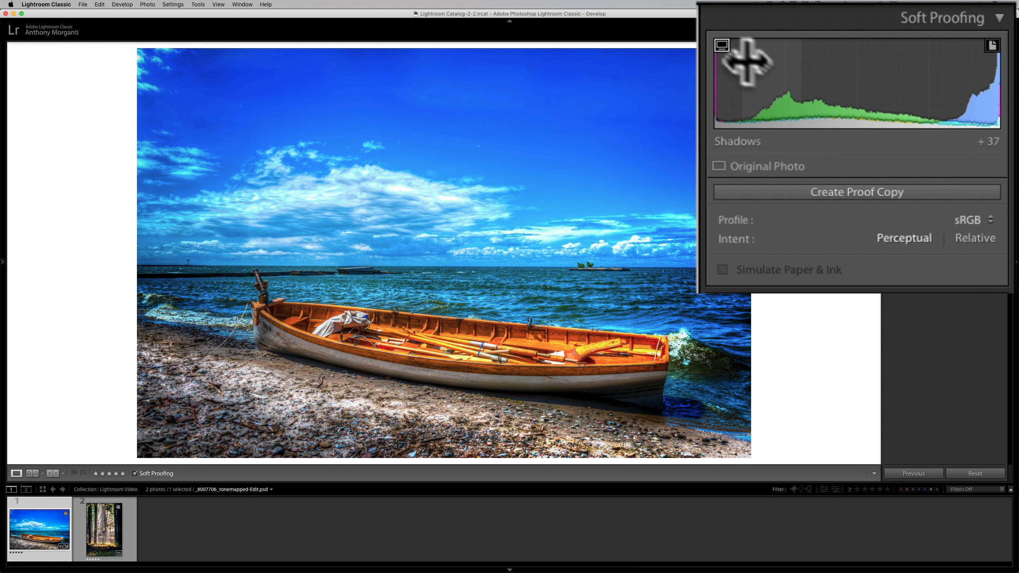
pyautogui.click(722, 45)
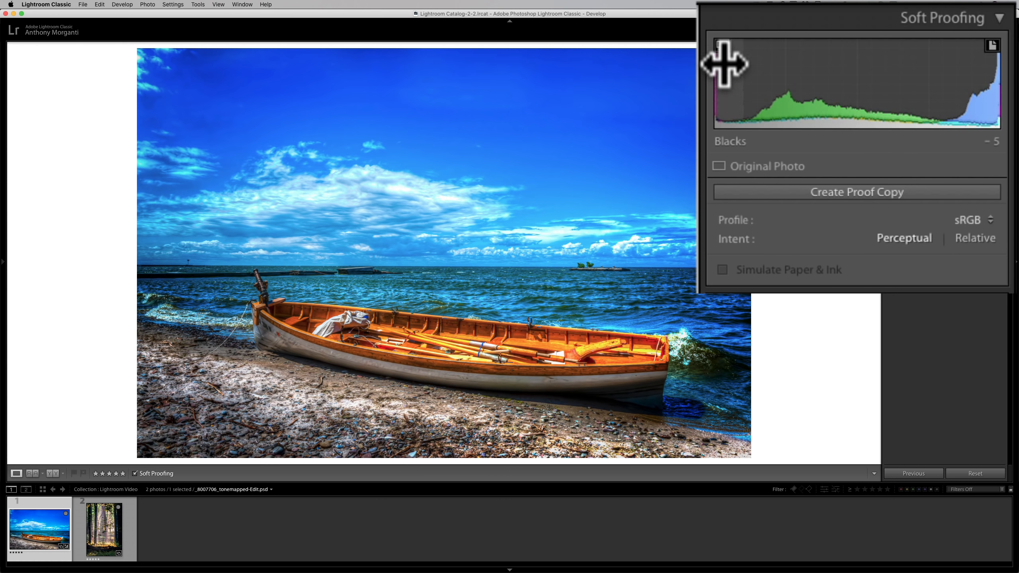
pyautogui.click(722, 46)
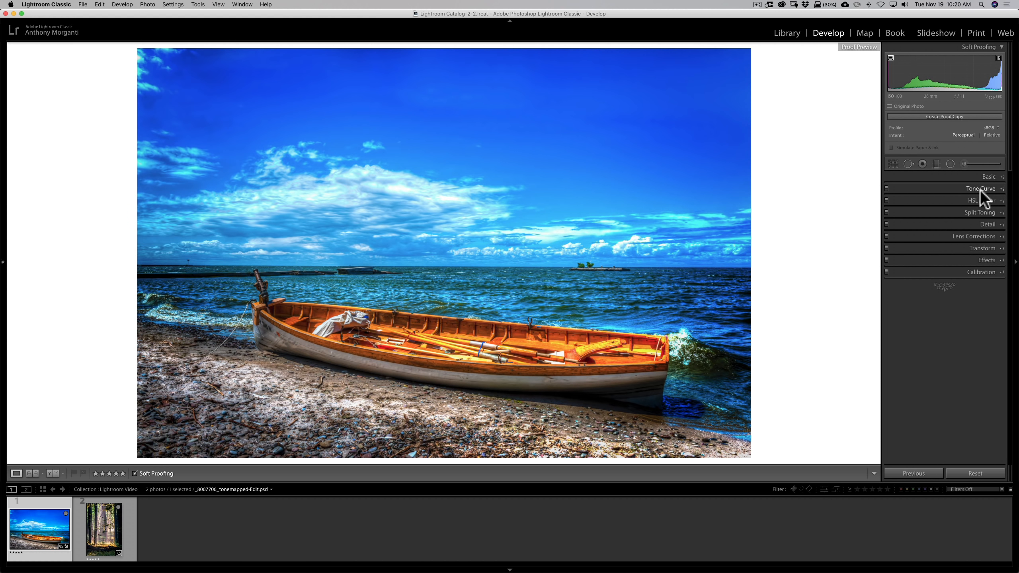
# - Review the Basic sliders and the HSL hue and saturation sliders available for correcting out-of-gamut colors
pyautogui.click(991, 177)
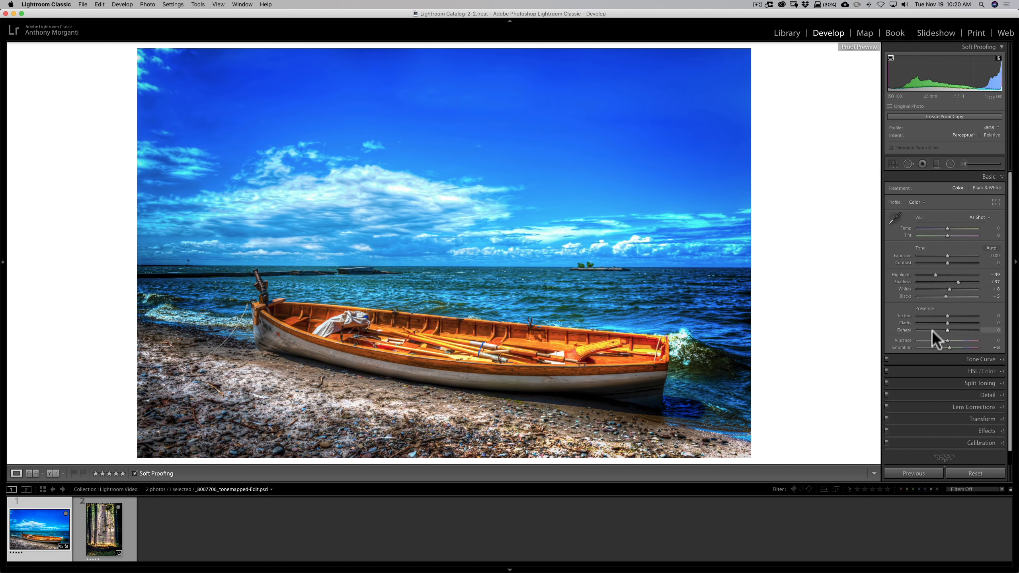
pyautogui.click(989, 177)
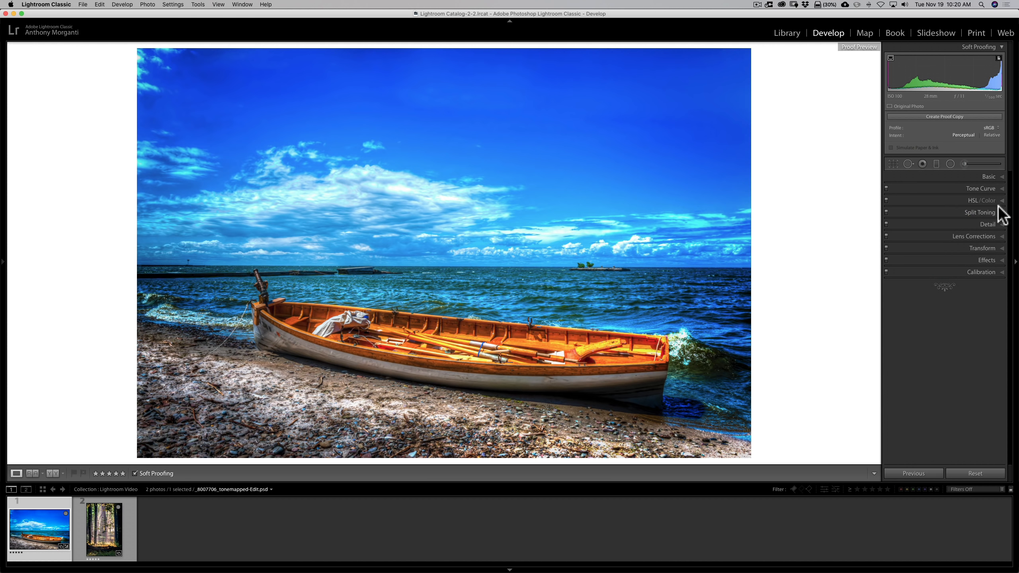
pyautogui.click(999, 201)
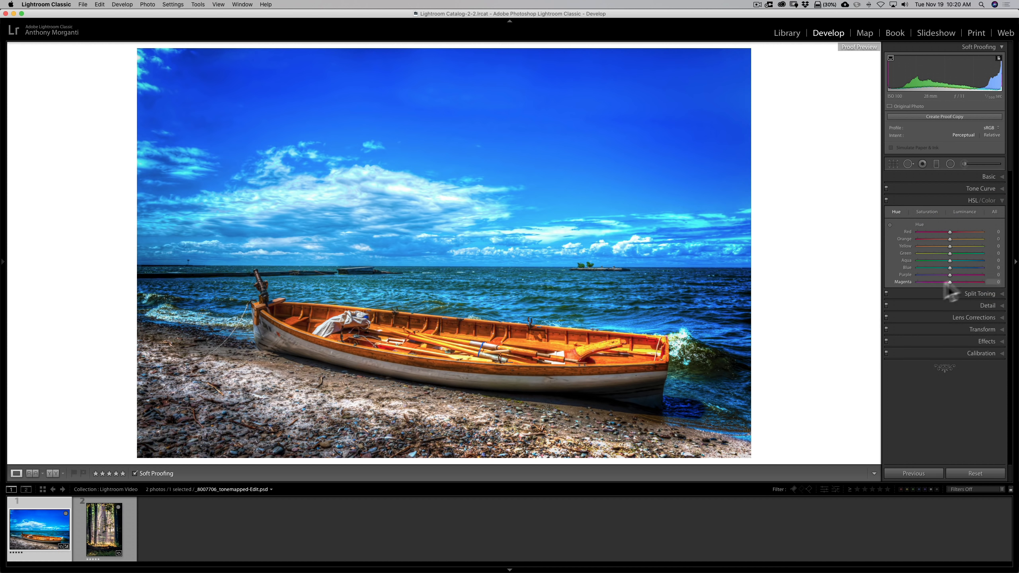
pyautogui.click(928, 212)
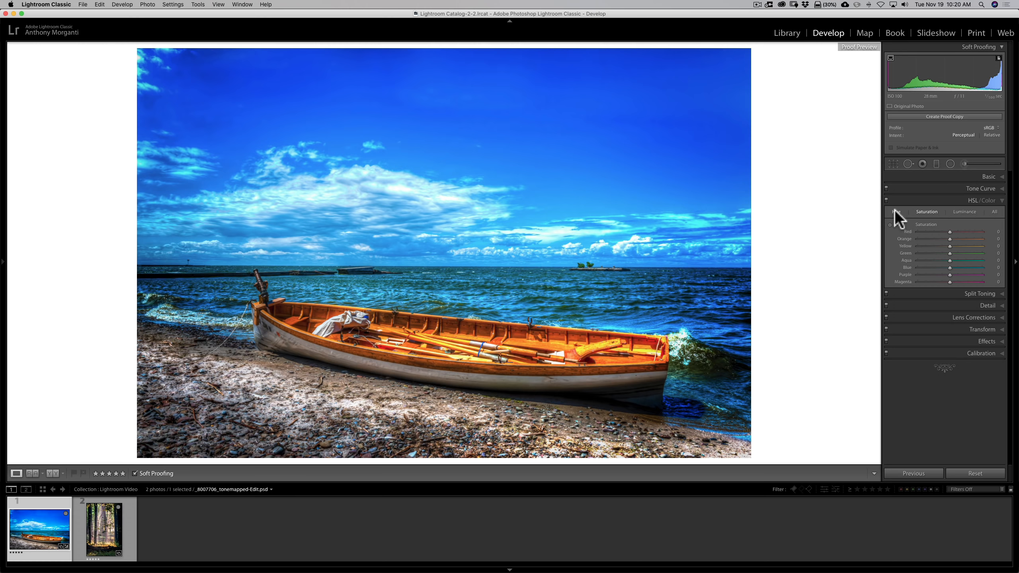
pyautogui.click(1002, 201)
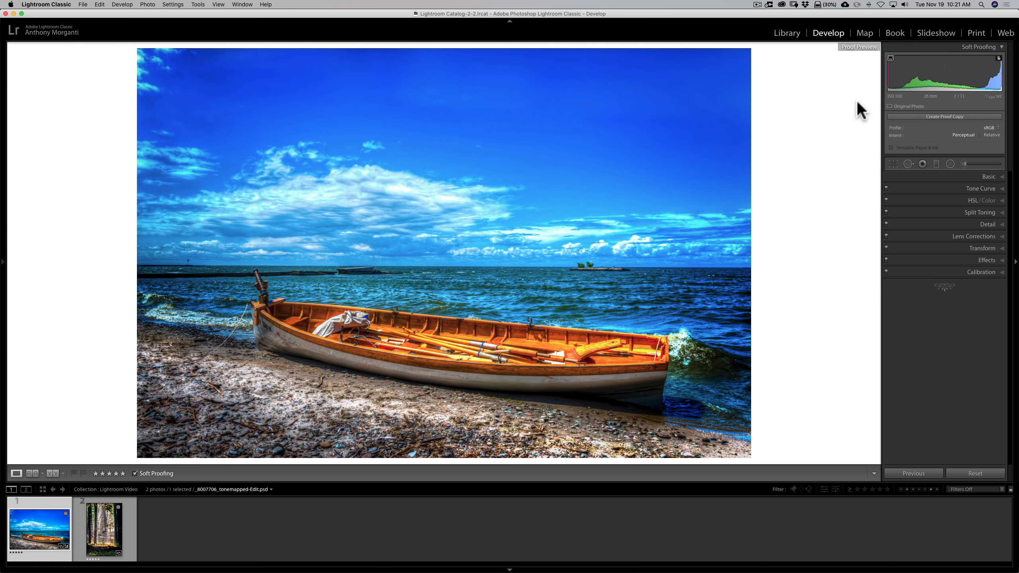
# - Hide the monitor gamut warning and turn off soft proofing for the boat photo
pyautogui.click(890, 60)
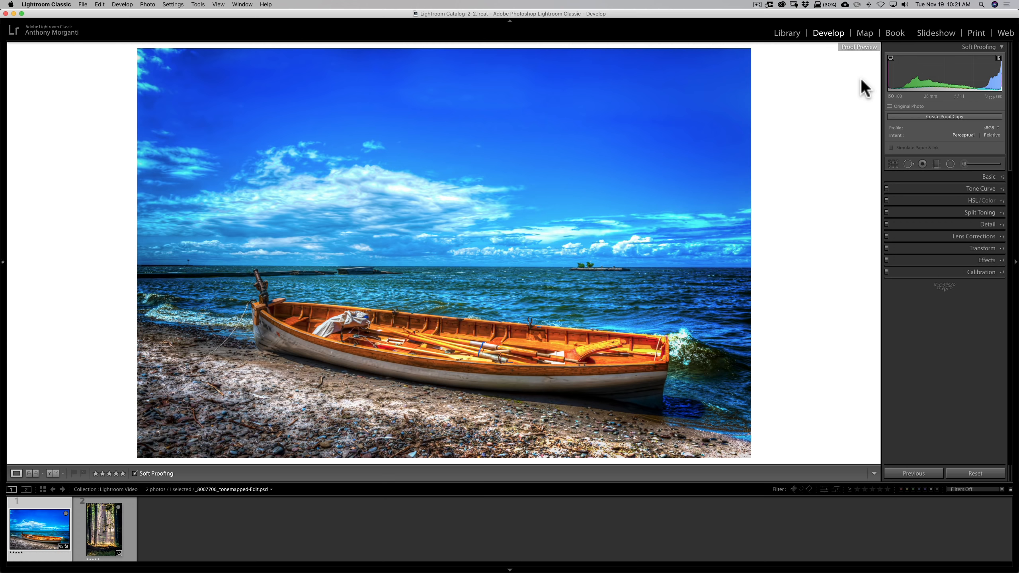
pyautogui.click(134, 473)
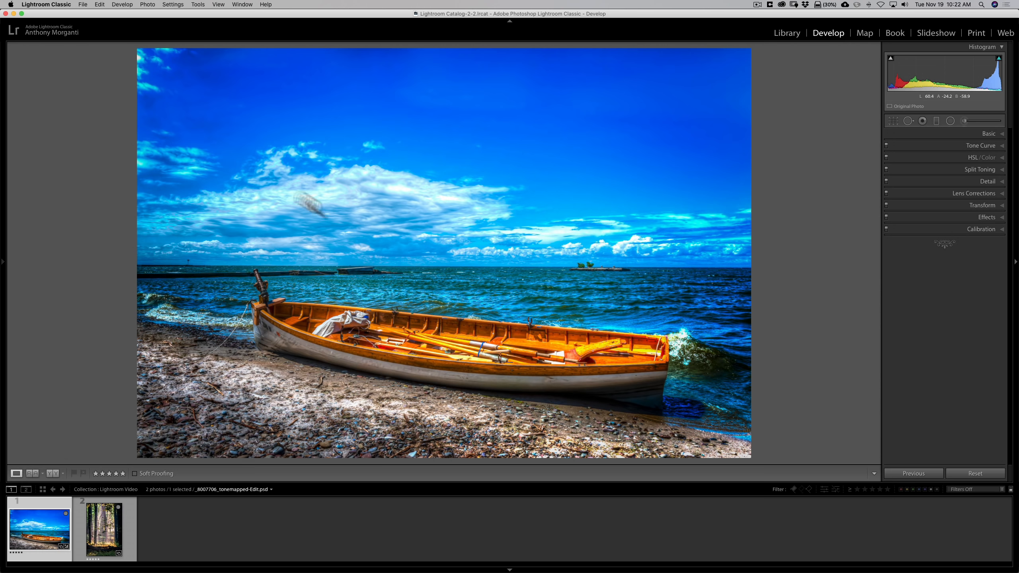
# - Start exporting the boat photo and set the JPEG quality to 100 in the file settings
pyautogui.click(86, 3)
pyautogui.click(90, 113)
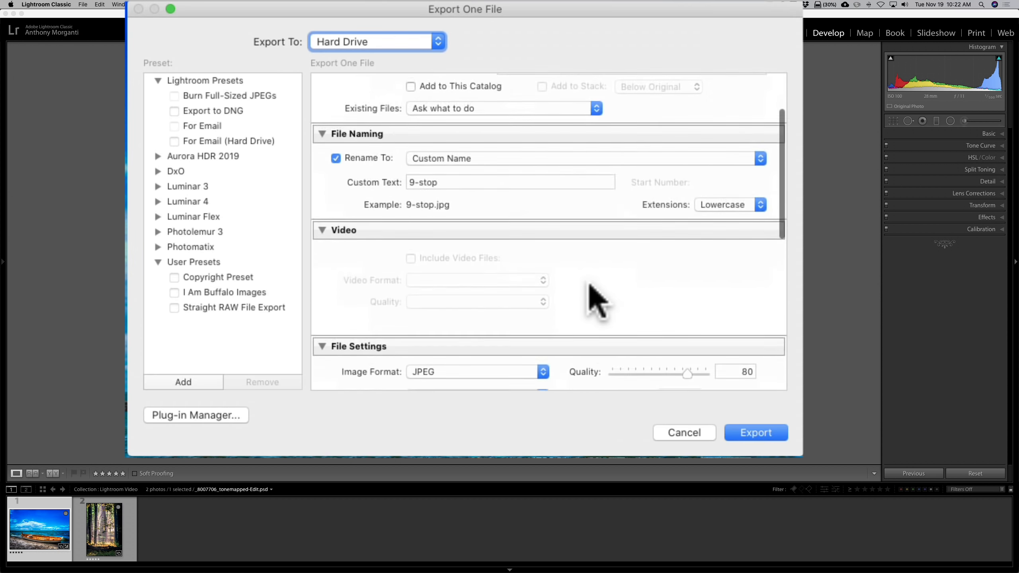
pyautogui.scroll(-5, 590, 285)
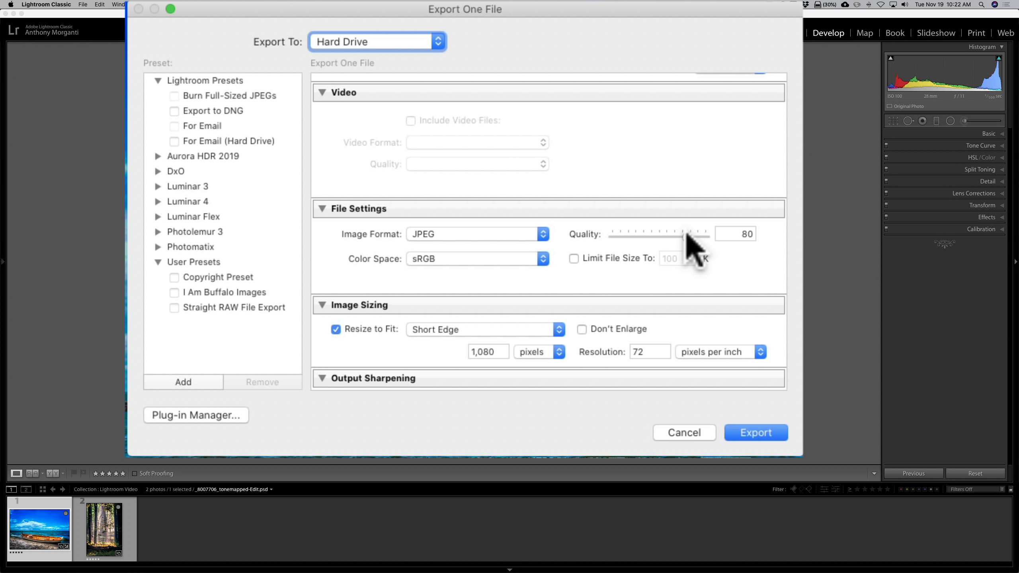
pyautogui.moveTo(686, 236); pyautogui.dragTo(778, 237)
# - Set the boat photo's export to resize by long edge and turn off its output sharpening
pyautogui.scroll(-5, 780, 249)
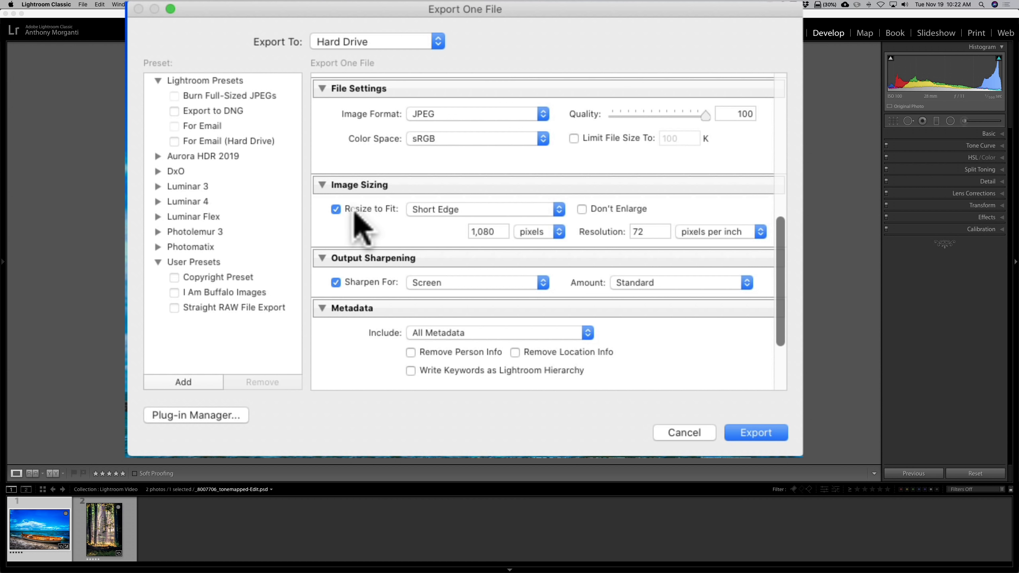
pyautogui.click(506, 209)
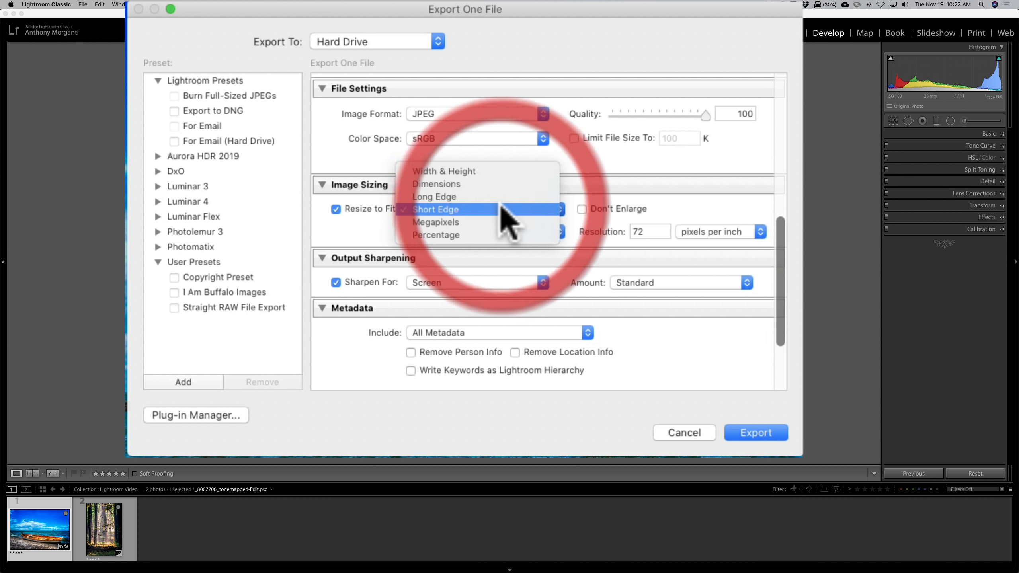
pyautogui.click(491, 197)
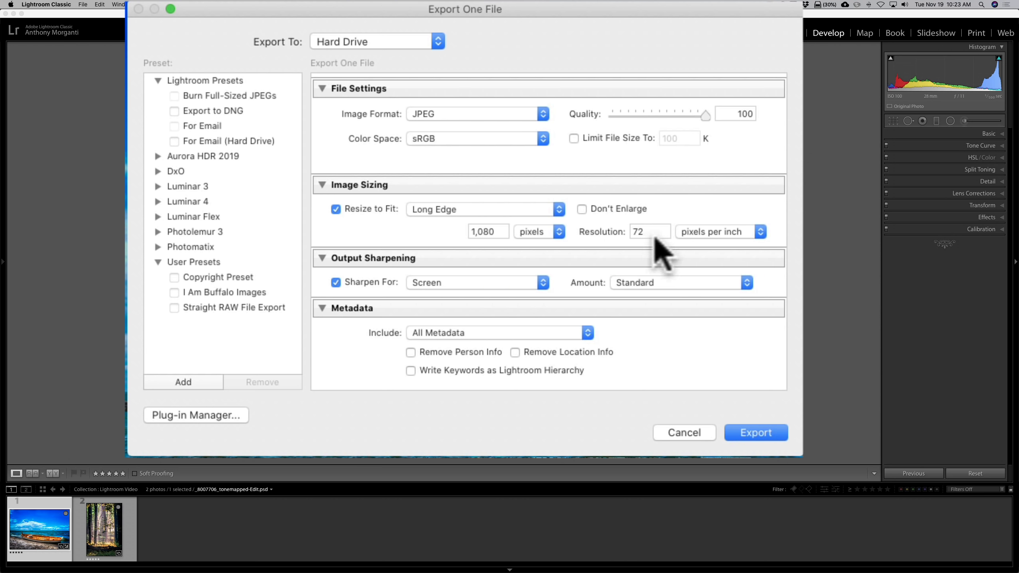
pyautogui.scroll(-1, 648, 233)
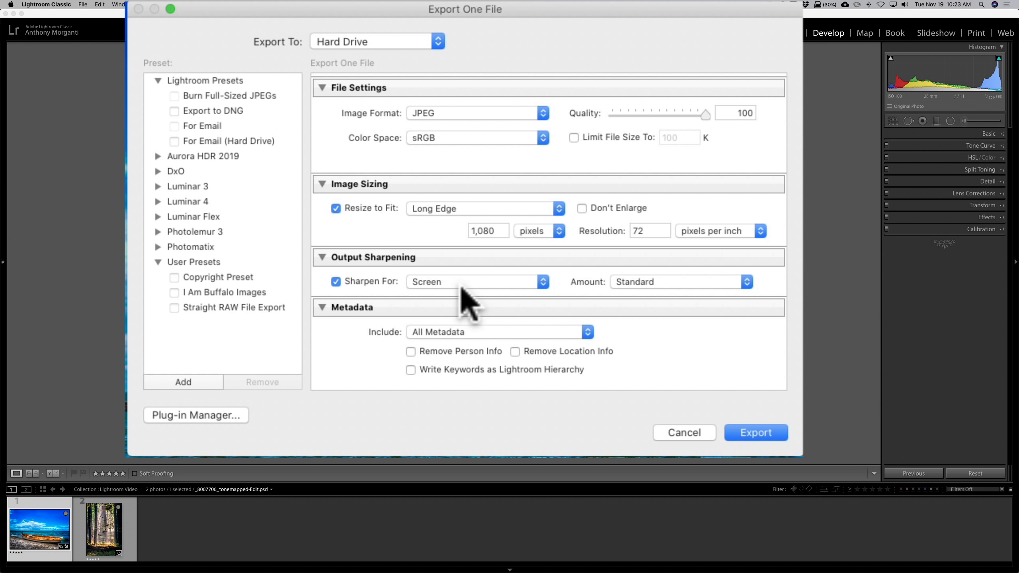
pyautogui.click(336, 282)
# - Review the boat photo's file, sizing, sharpening and metadata export settings, and cancel the export
pyautogui.scroll(-5, 399, 284)
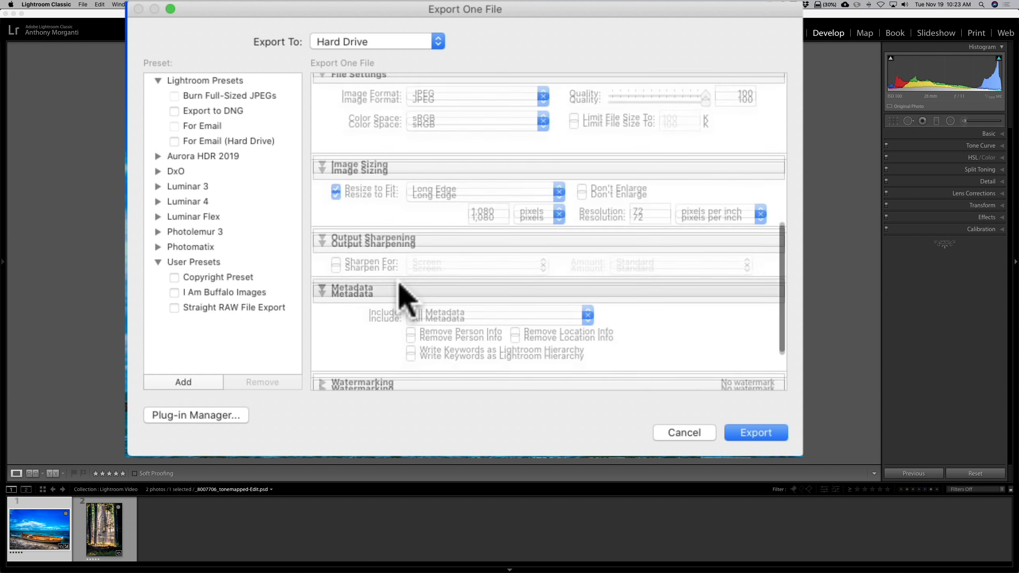
pyautogui.scroll(10, 381, 281)
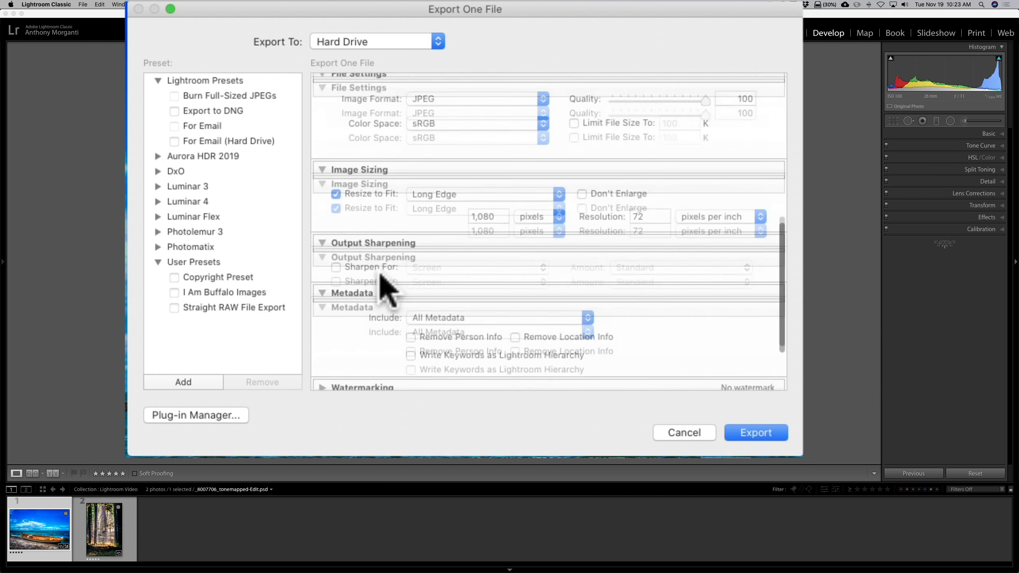
pyautogui.scroll(-3, 461, 267)
pyautogui.scroll(-8, 465, 272)
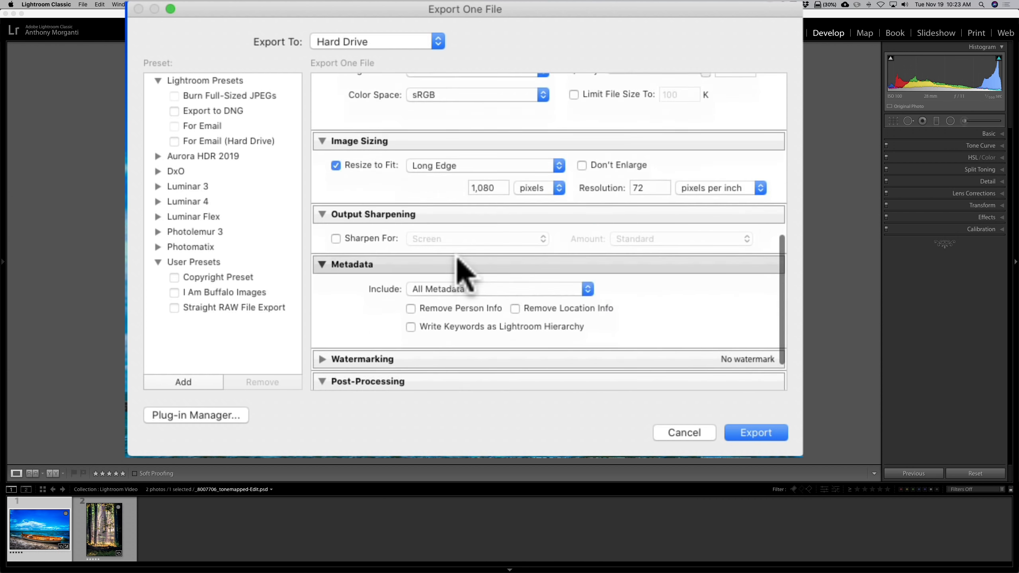
pyautogui.scroll(4, 462, 269)
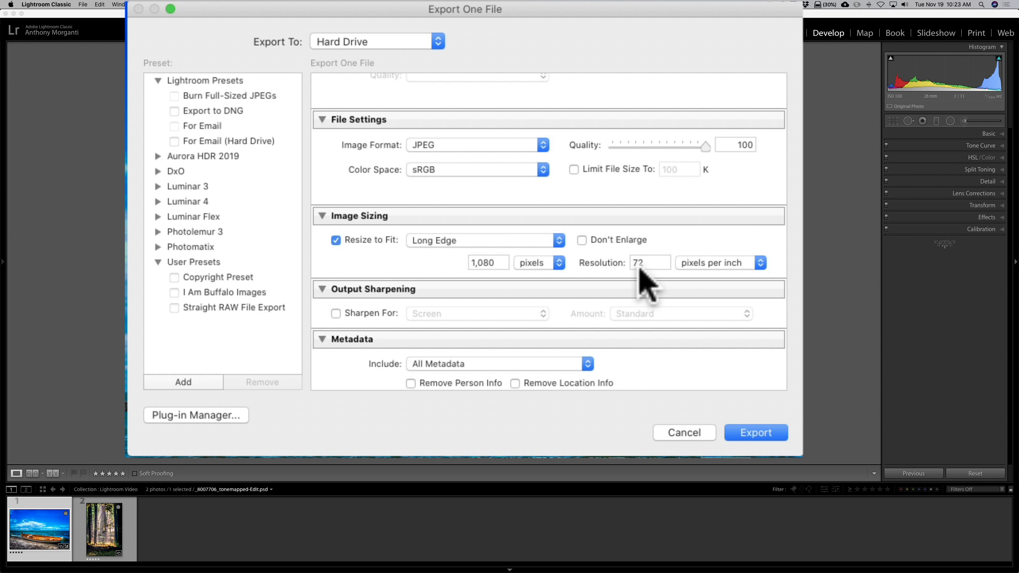
pyautogui.scroll(-2, 638, 273)
pyautogui.scroll(-3, 635, 268)
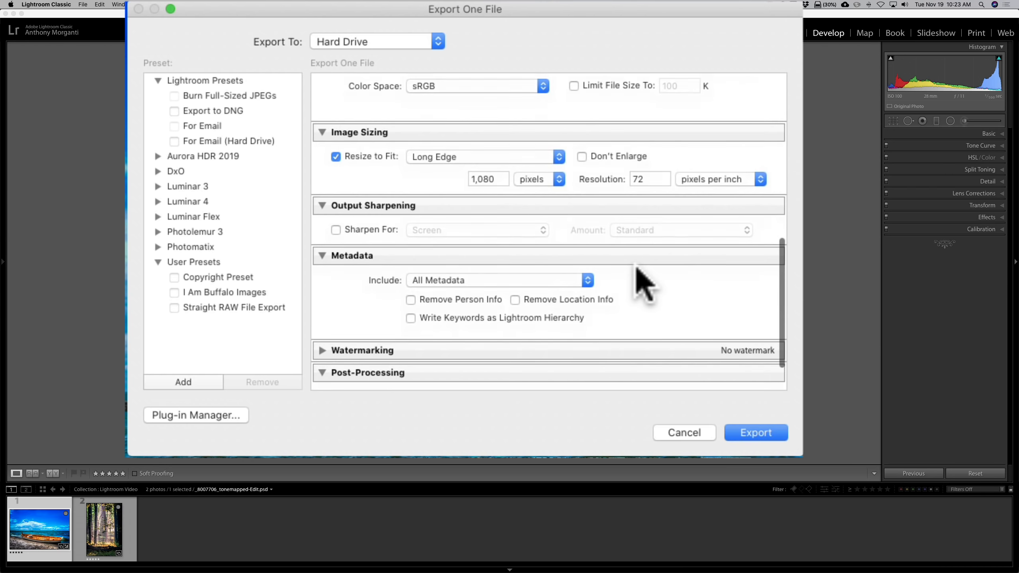
pyautogui.scroll(-2, 617, 243)
pyautogui.scroll(8, 618, 250)
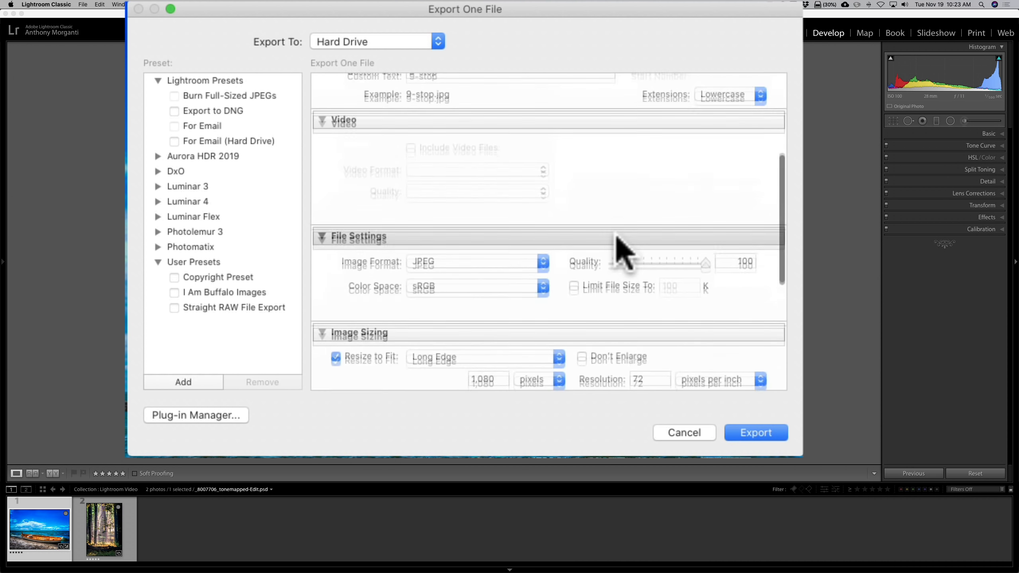
pyautogui.scroll(-4, 618, 247)
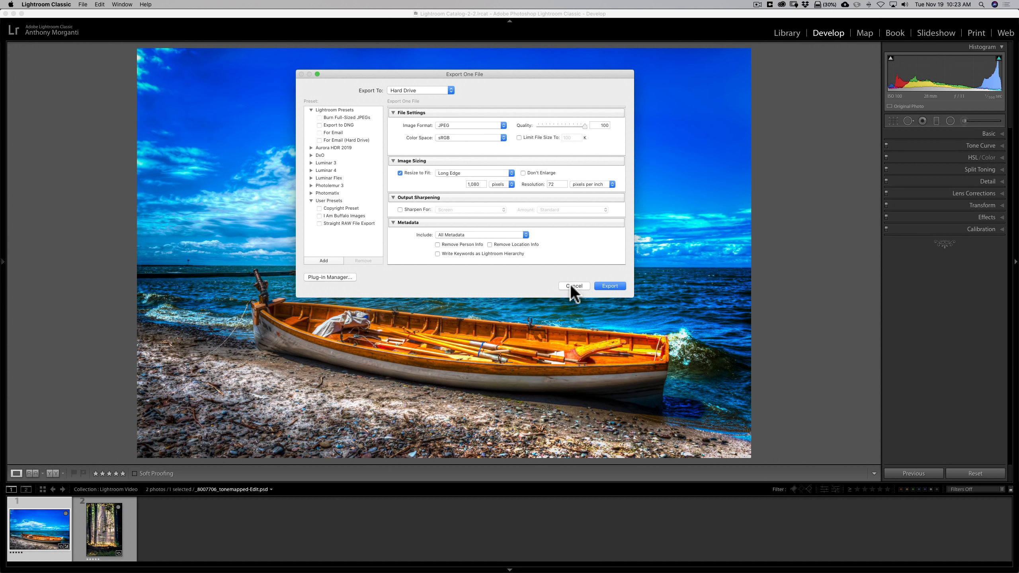
pyautogui.click(572, 285)
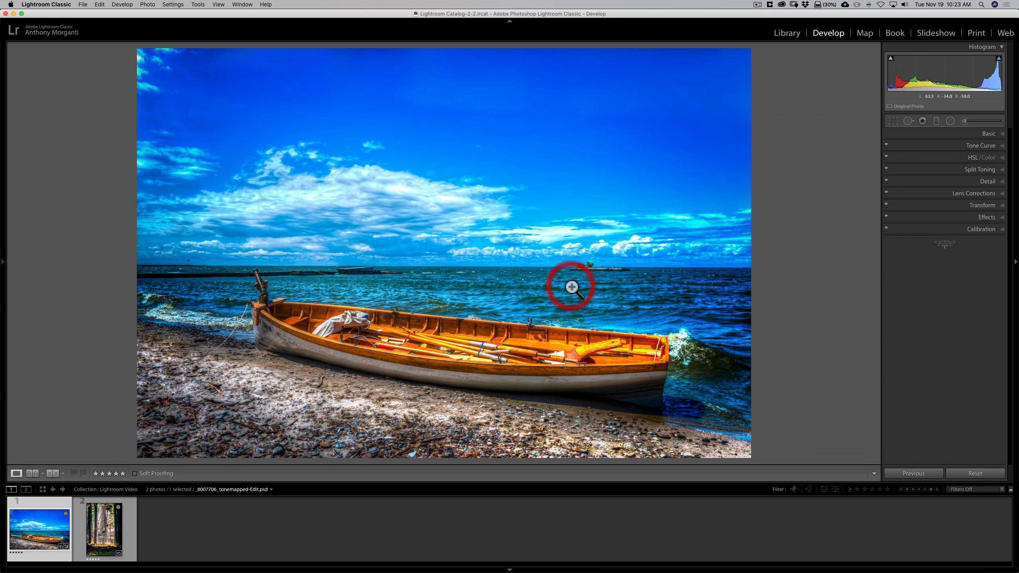
# - Open the forest photo for cropping and try the 4 x 5 / 8 x 10 aspect ratio before returning it to As Shot
pyautogui.click(89, 523)
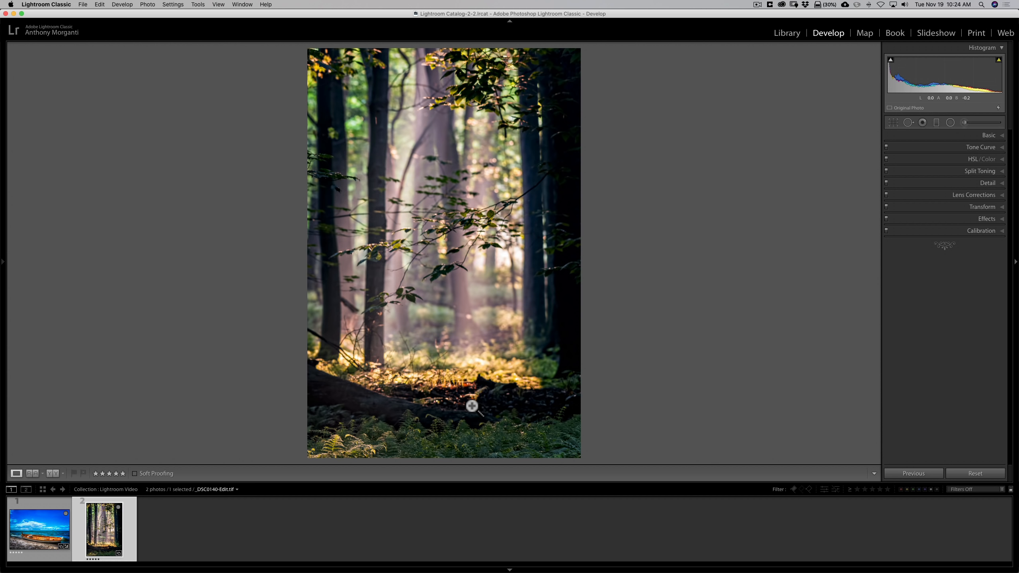
pyautogui.click(894, 121)
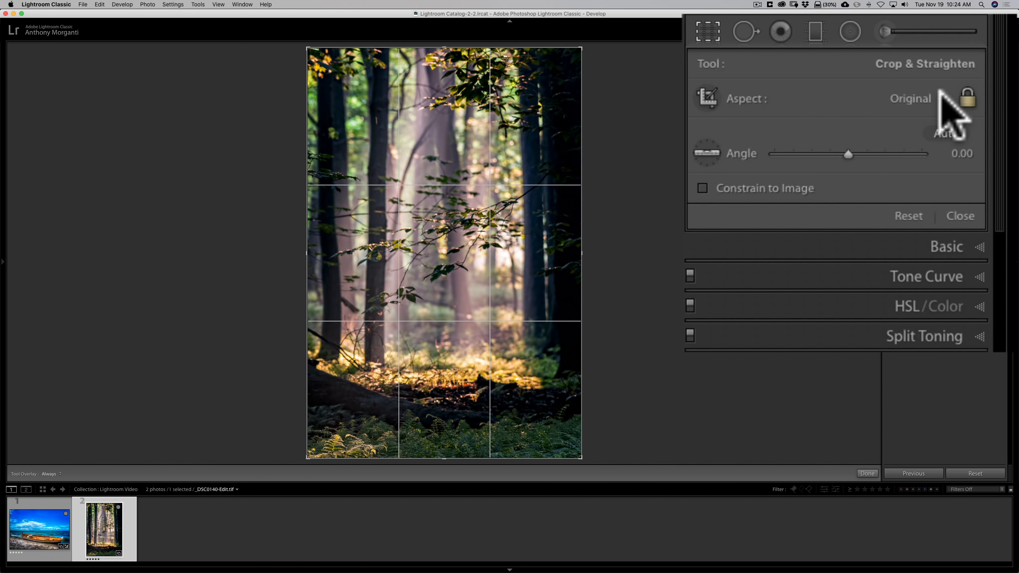
pyautogui.click(976, 149)
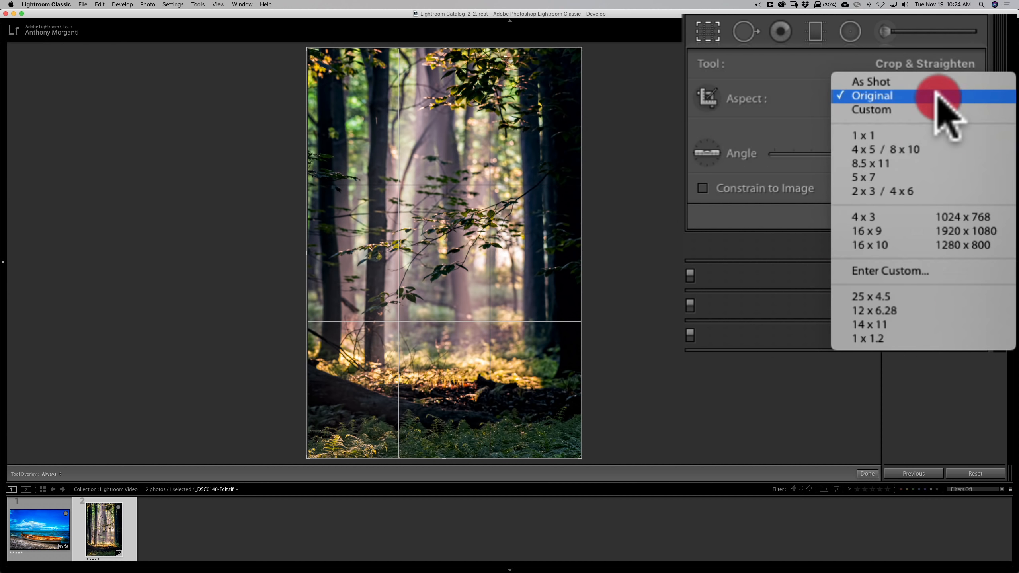
pyautogui.click(893, 148)
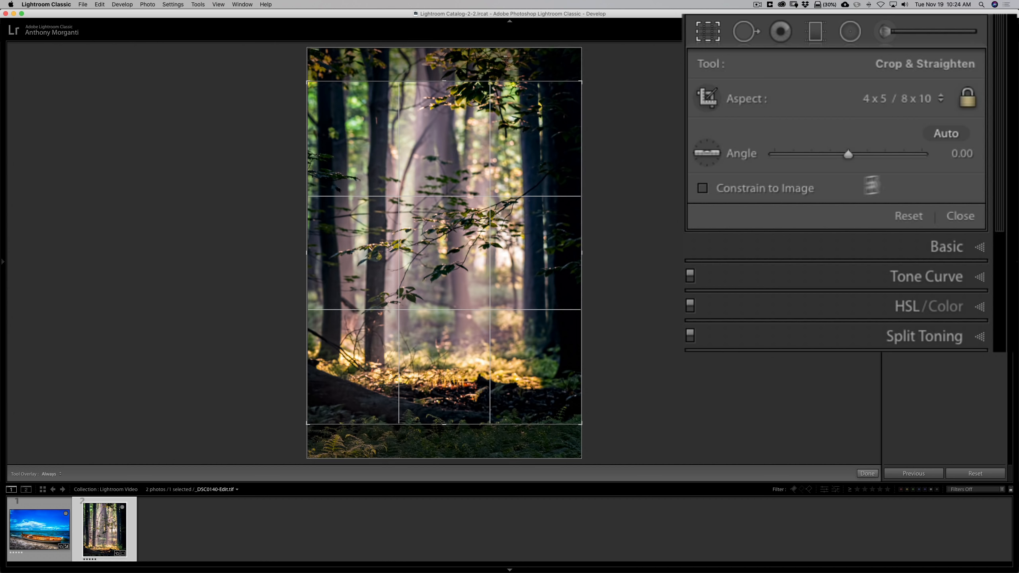
pyautogui.click(903, 99)
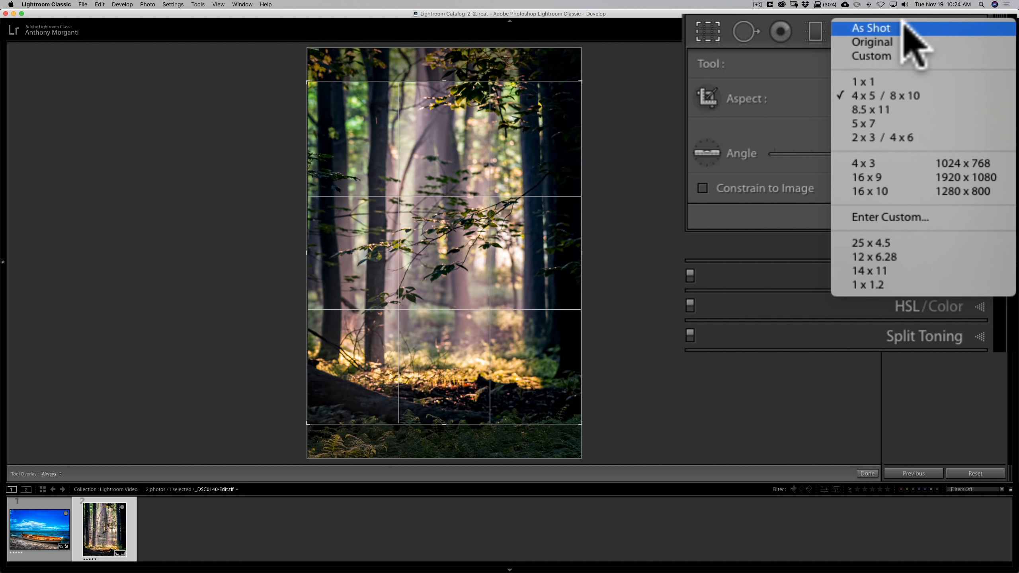
pyautogui.click(907, 33)
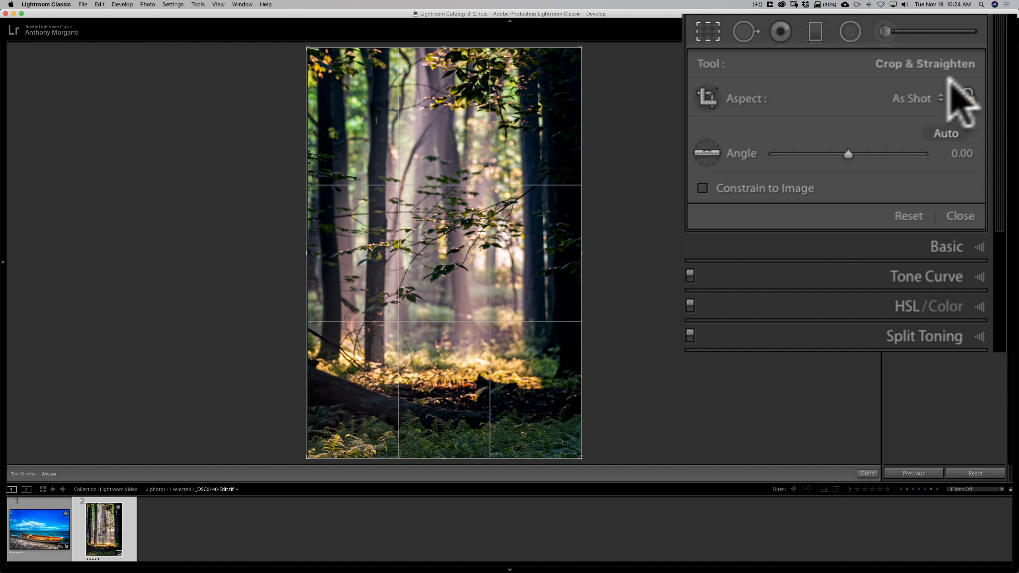
# - Crop the forest photo to the 4 x 5 / 8 x 10 aspect ratio, with the image shifted slightly down inside the frame
pyautogui.click(922, 98)
pyautogui.click(906, 162)
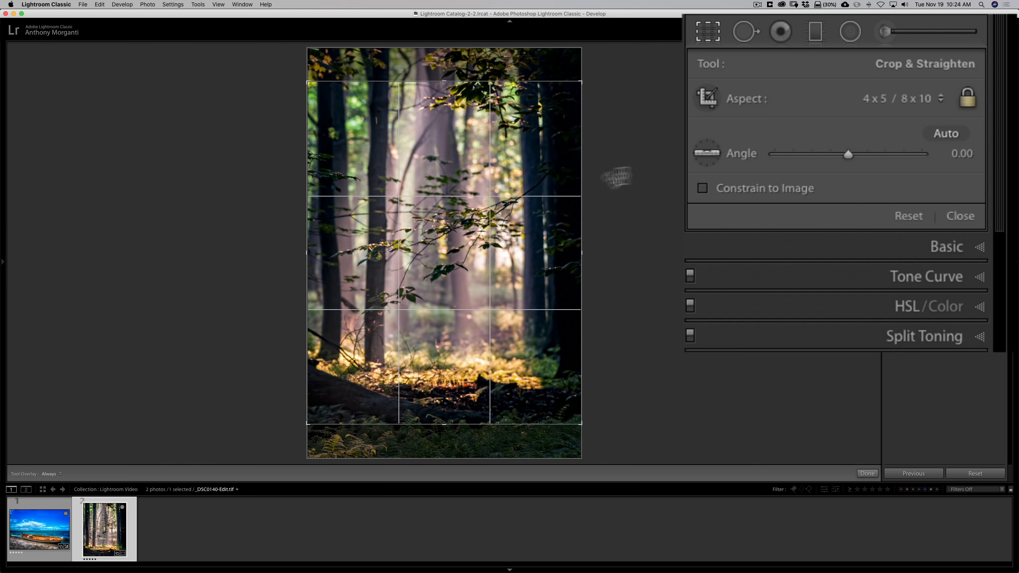
pyautogui.moveTo(488, 232); pyautogui.dragTo(477, 252)
pyautogui.click(468, 248)
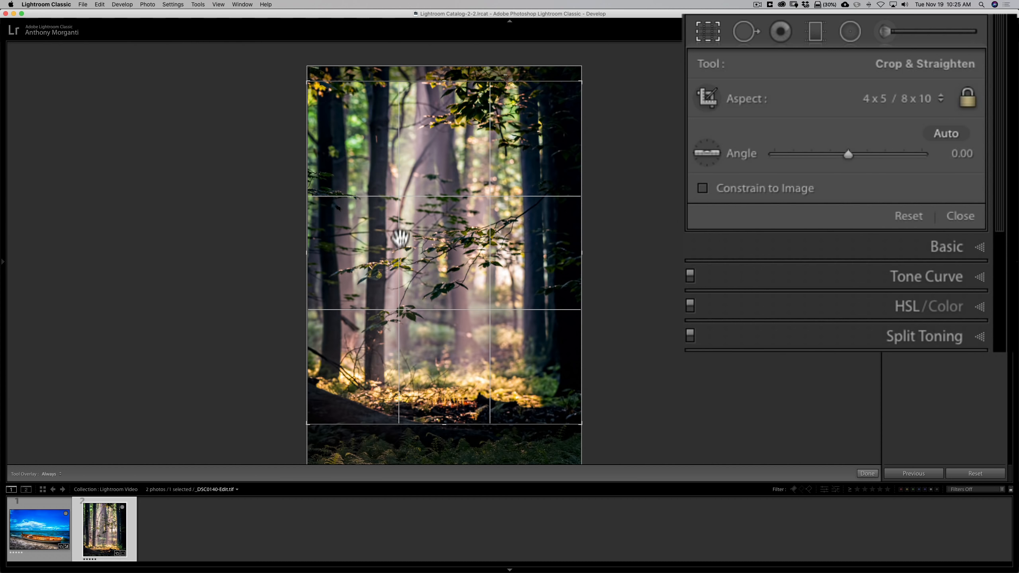
pyautogui.click(960, 216)
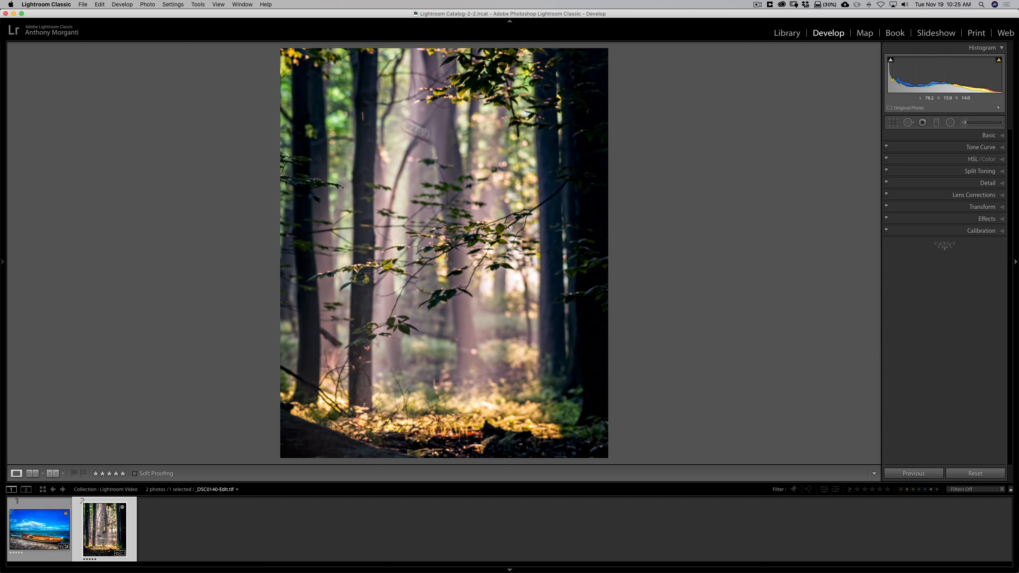
# - Start exporting the forest photo and set it to resize to 1350 pixels on the long edge
pyautogui.click(82, 5)
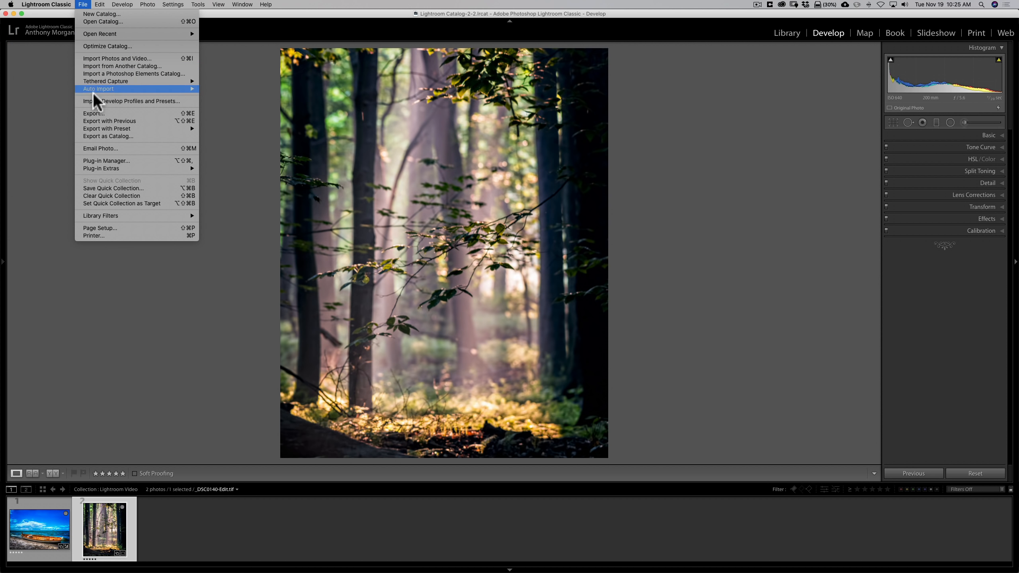
pyautogui.click(95, 113)
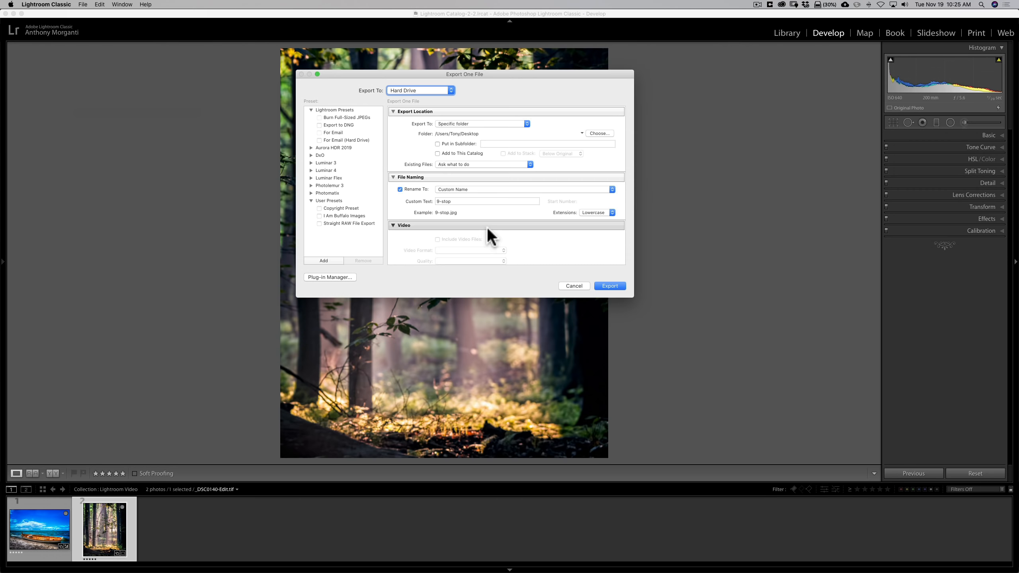
pyautogui.scroll(-3, 502, 286)
pyautogui.scroll(-5, 508, 316)
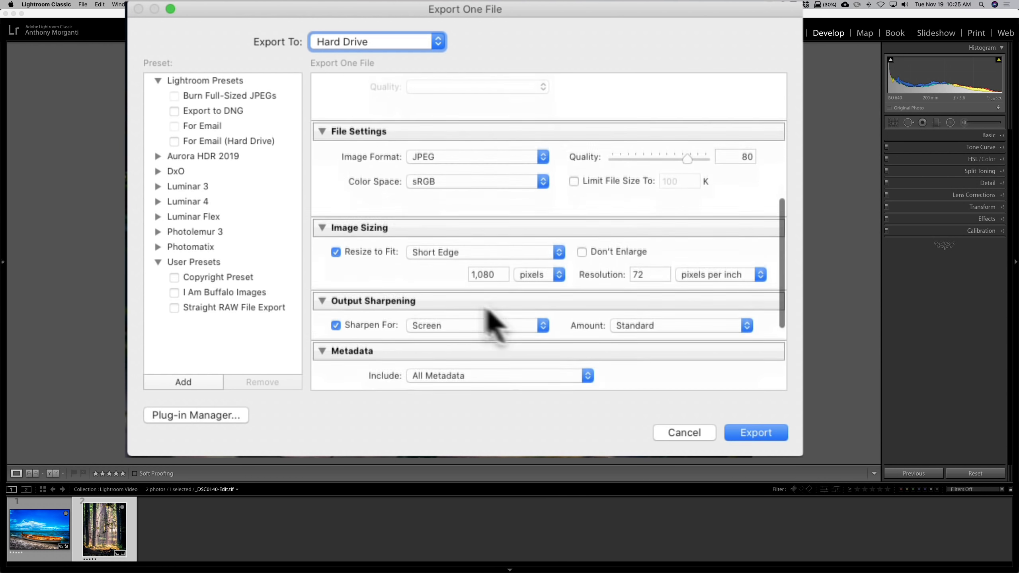
pyautogui.click(558, 241)
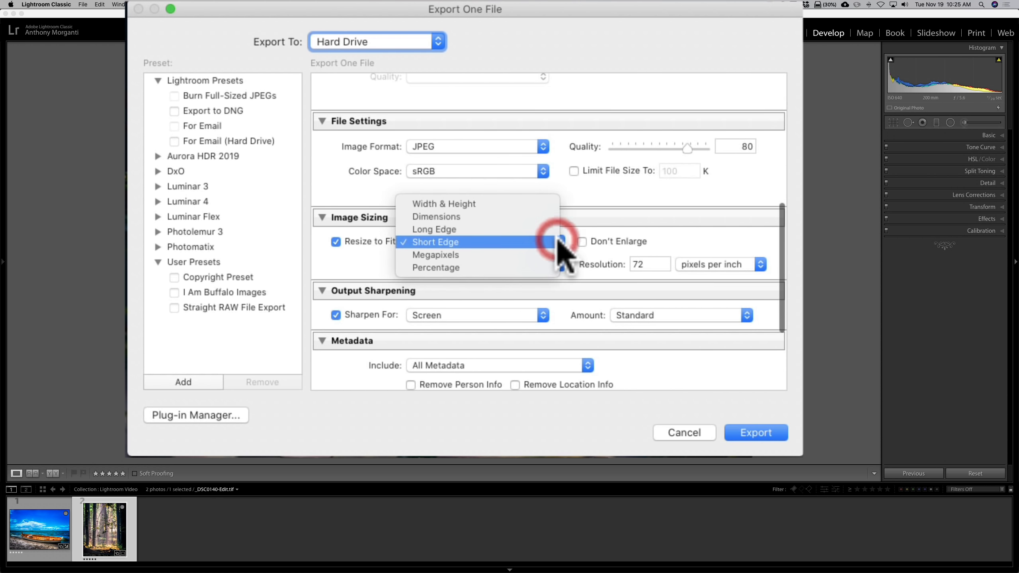
pyautogui.click(482, 229)
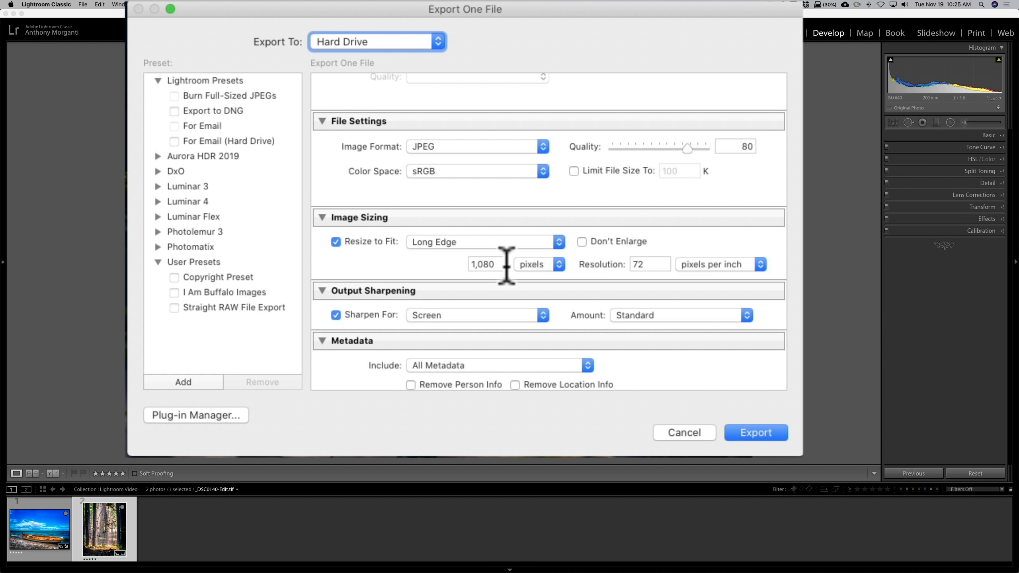
pyautogui.click(487, 264)
pyautogui.write('1350')
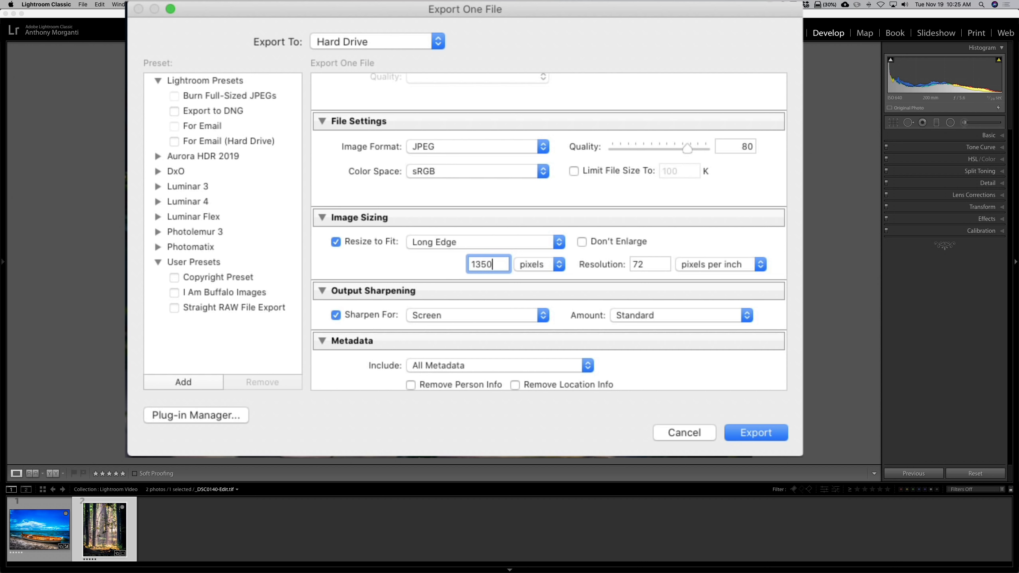
pyautogui.click(396, 262)
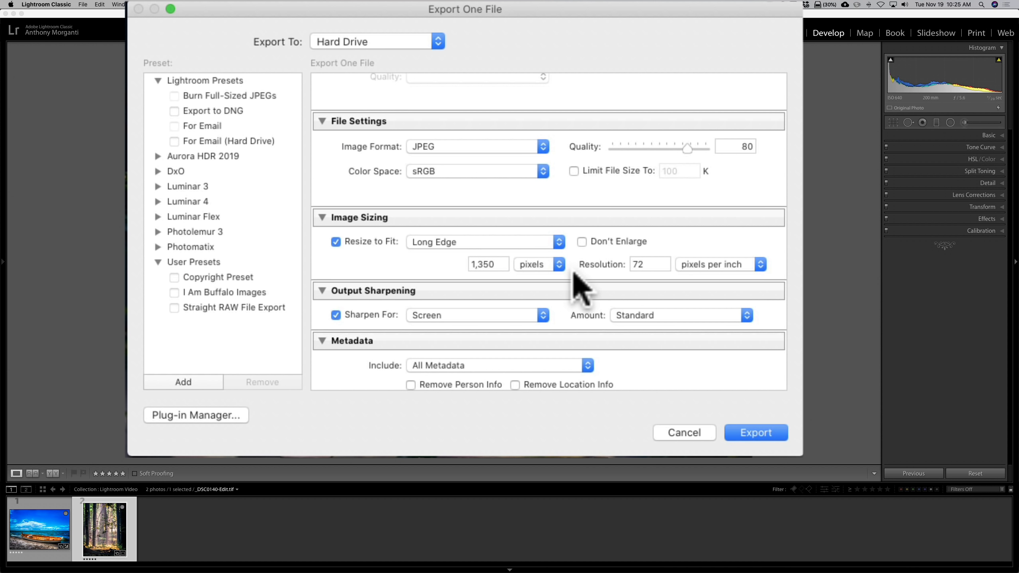
# - Turn off output sharpening for the forest photo's export and set the JPEG quality to 100
pyautogui.scroll(-5, 578, 280)
pyautogui.scroll(-1, 511, 217)
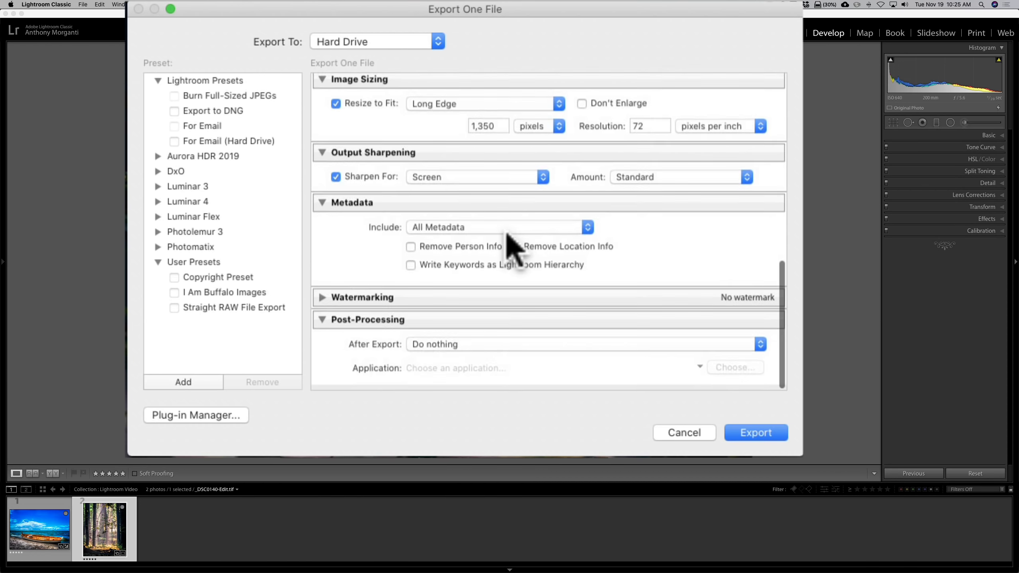
pyautogui.scroll(1, 478, 244)
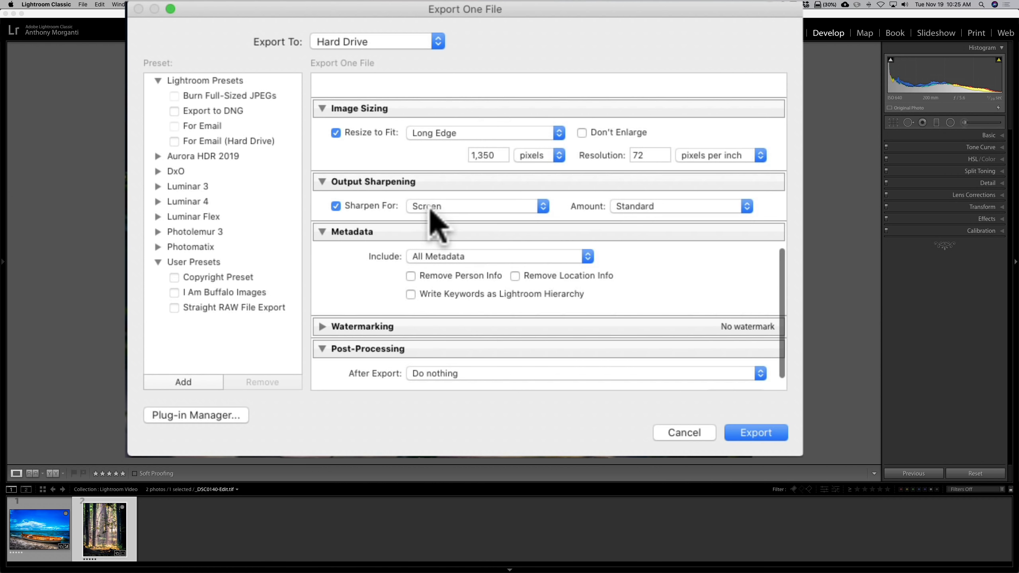
pyautogui.click(336, 206)
pyautogui.scroll(3, 401, 229)
pyautogui.scroll(5, 409, 211)
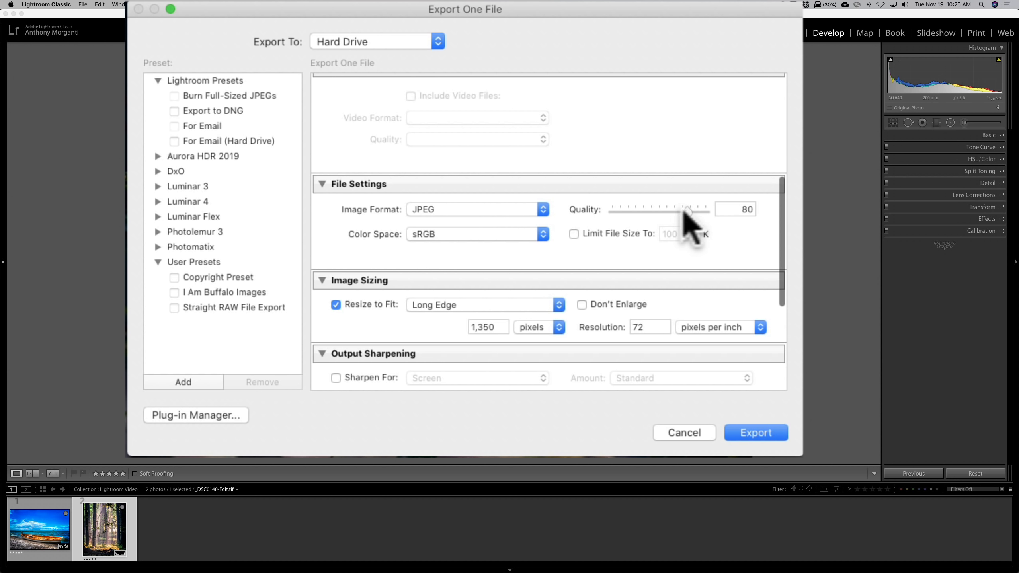
pyautogui.moveTo(688, 211); pyautogui.dragTo(778, 278)
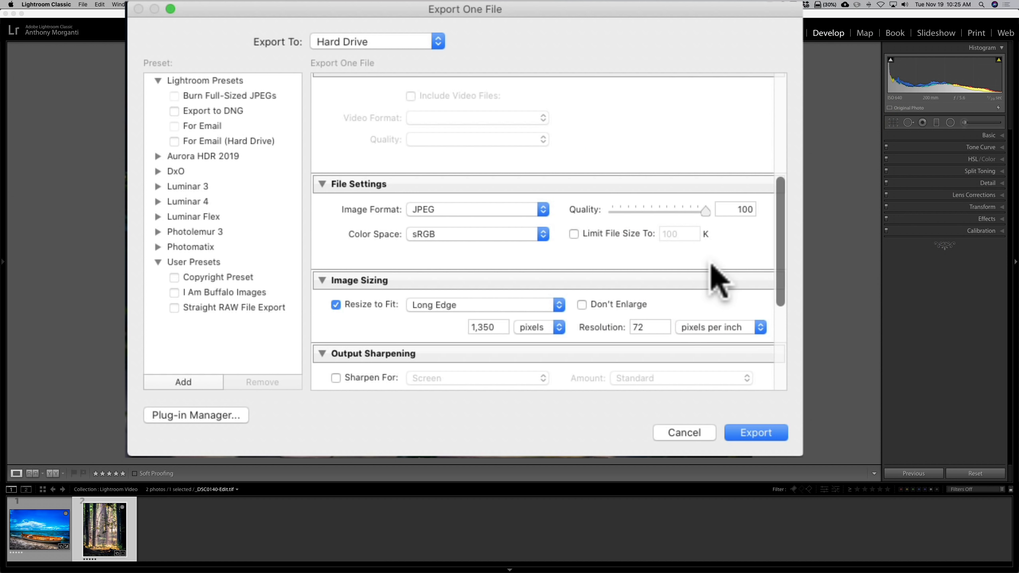
# - Review the forest photo's export settings from file settings and image sizing down to metadata, watermarking and post-processing
pyautogui.scroll(1, 461, 173)
pyautogui.scroll(4, 465, 173)
pyautogui.scroll(-6, 465, 170)
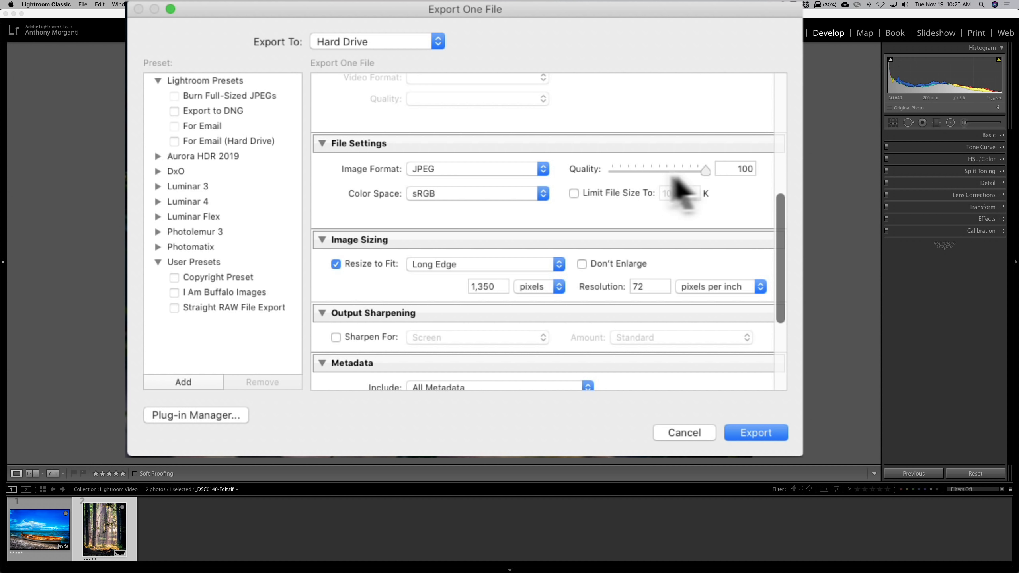
pyautogui.scroll(-4, 581, 229)
pyautogui.scroll(-1, 552, 220)
pyautogui.scroll(2, 397, 141)
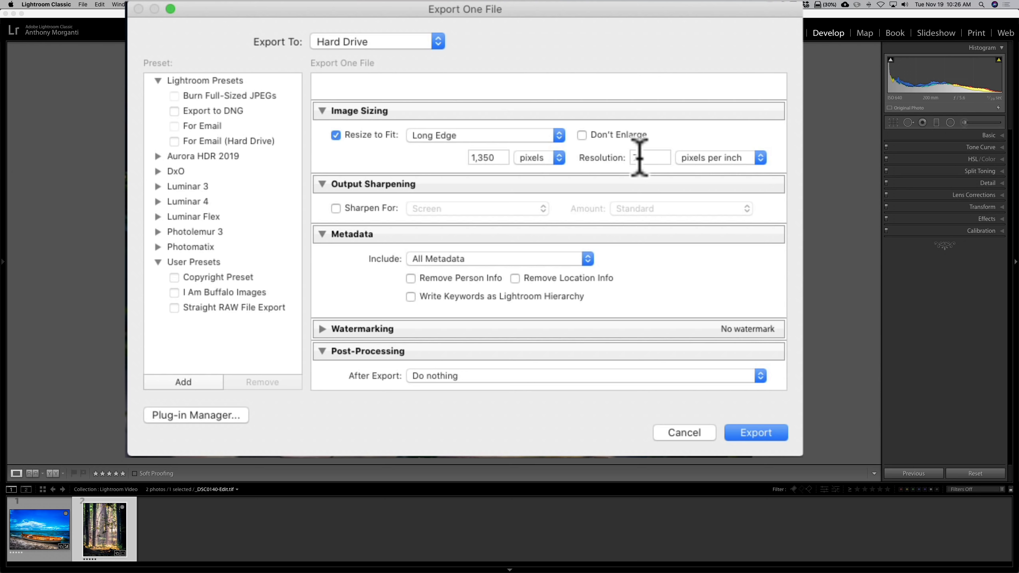
pyautogui.scroll(-2, 640, 157)
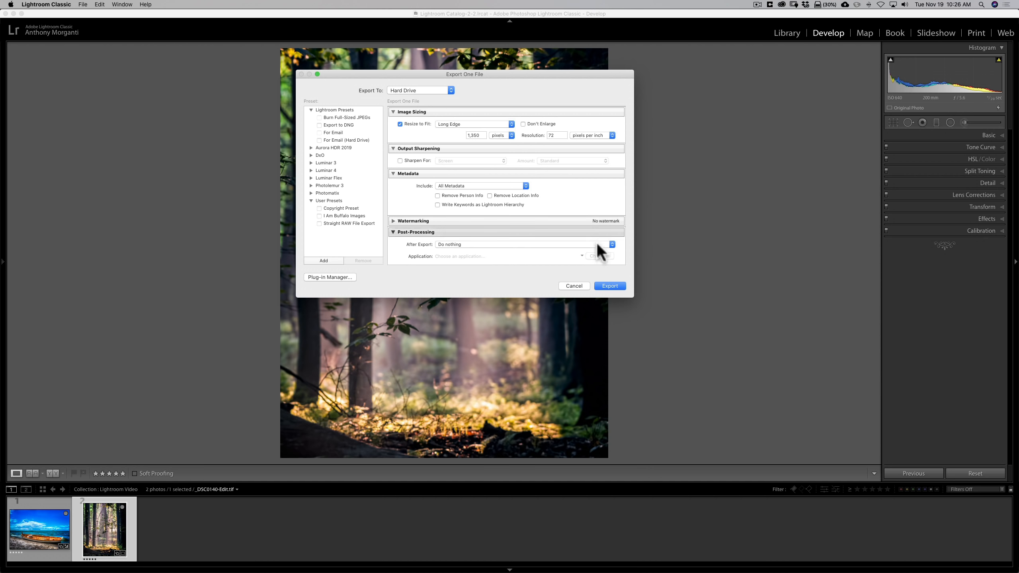
# - Cancel the forest photo's export, and view the boat photo and the forest photo in turn
pyautogui.click(578, 283)
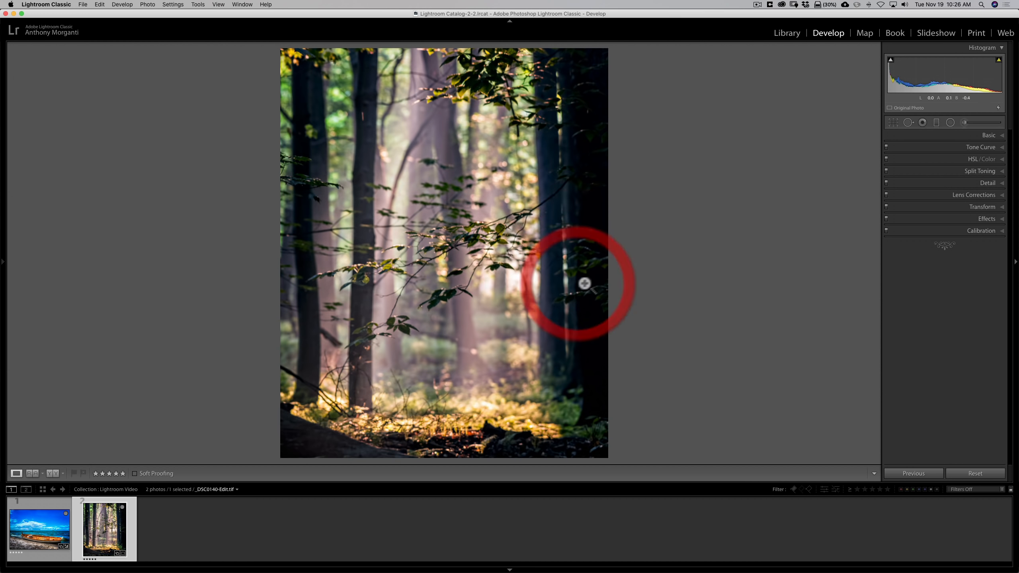
pyautogui.click(31, 536)
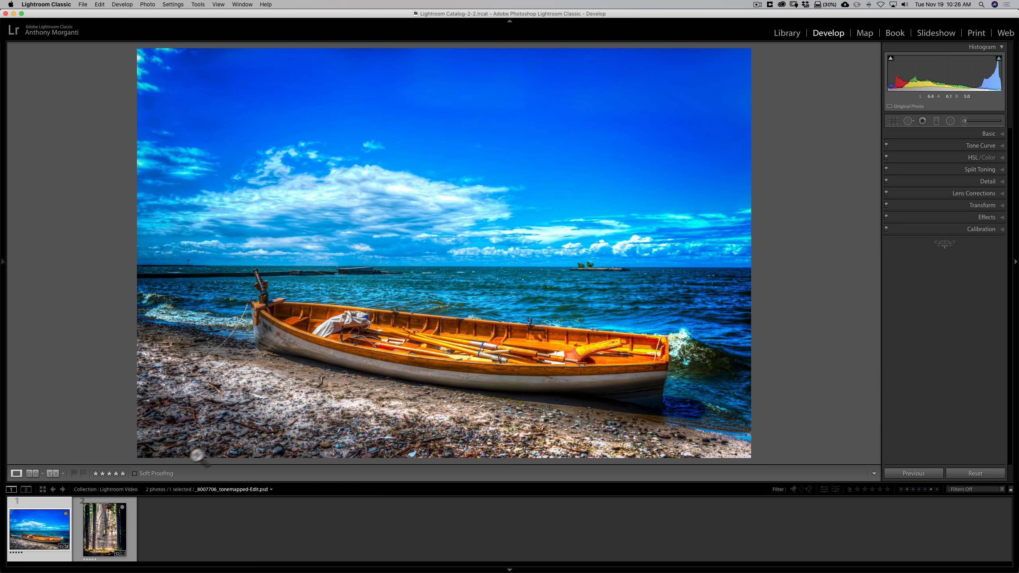
pyautogui.click(108, 516)
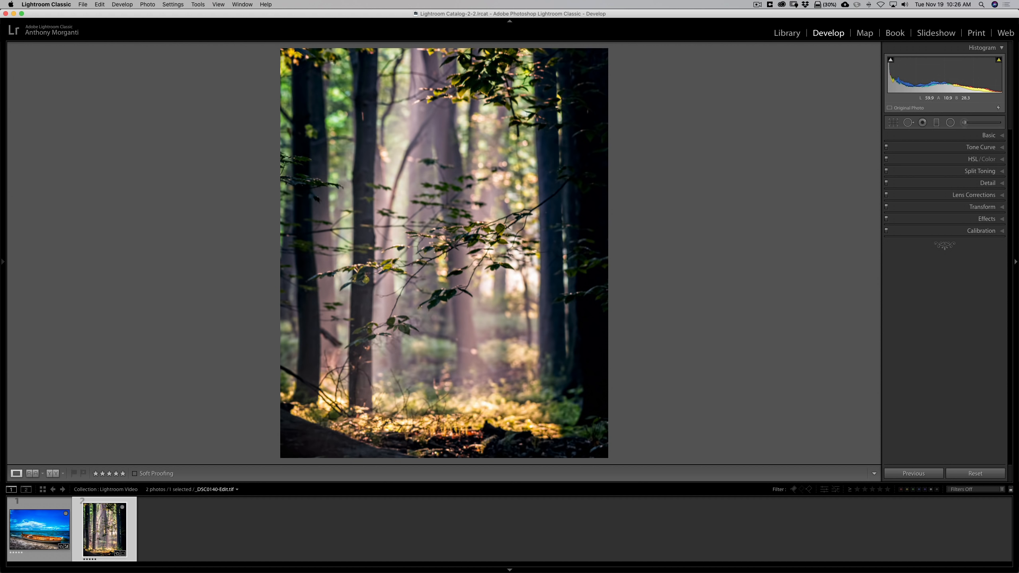
# - Apply the 2 x 3 / 4 x 6 crop aspect ratio to the boat photo
pyautogui.click(40, 528)
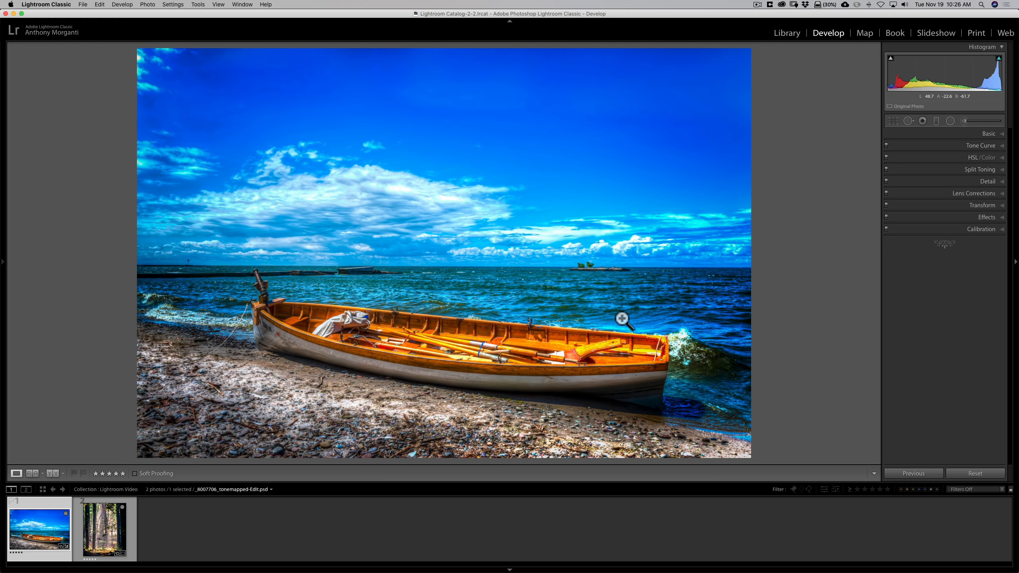
pyautogui.click(893, 120)
pyautogui.click(967, 139)
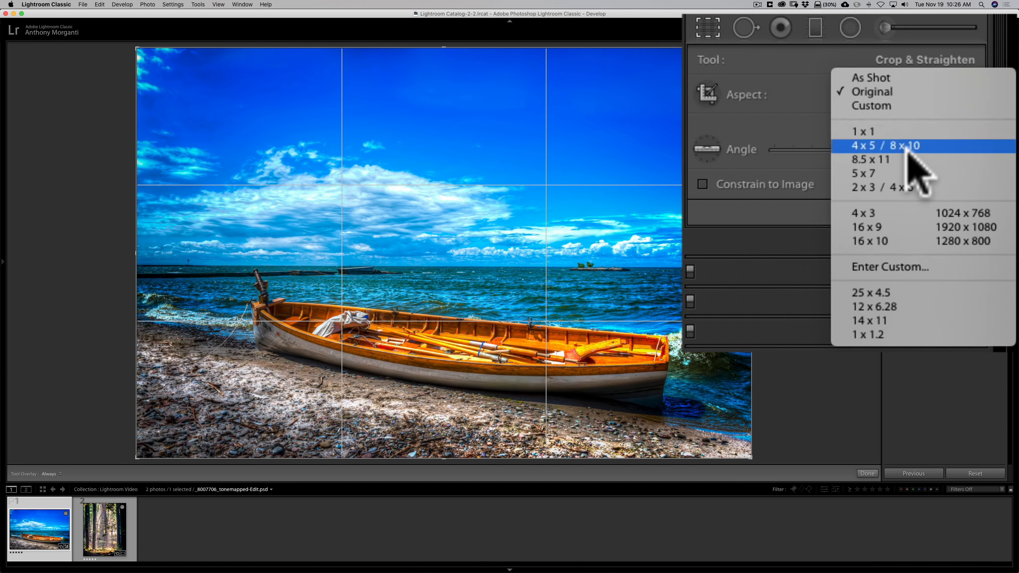
pyautogui.click(910, 188)
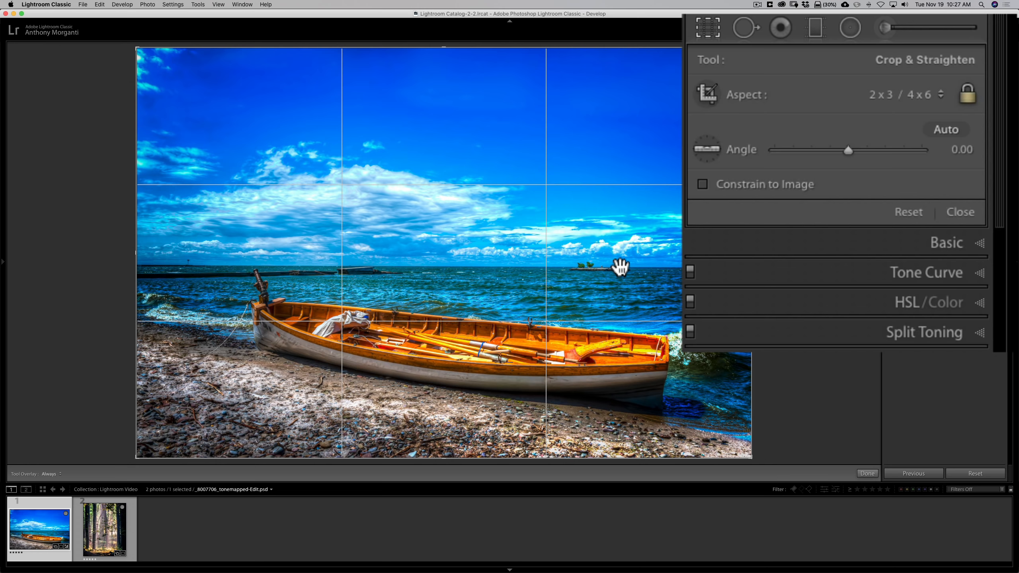
# - Crop the boat photo to the 4 x 5 / 8 x 10 aspect ratio, with the image shifted slightly left inside the frame
pyautogui.click(891, 95)
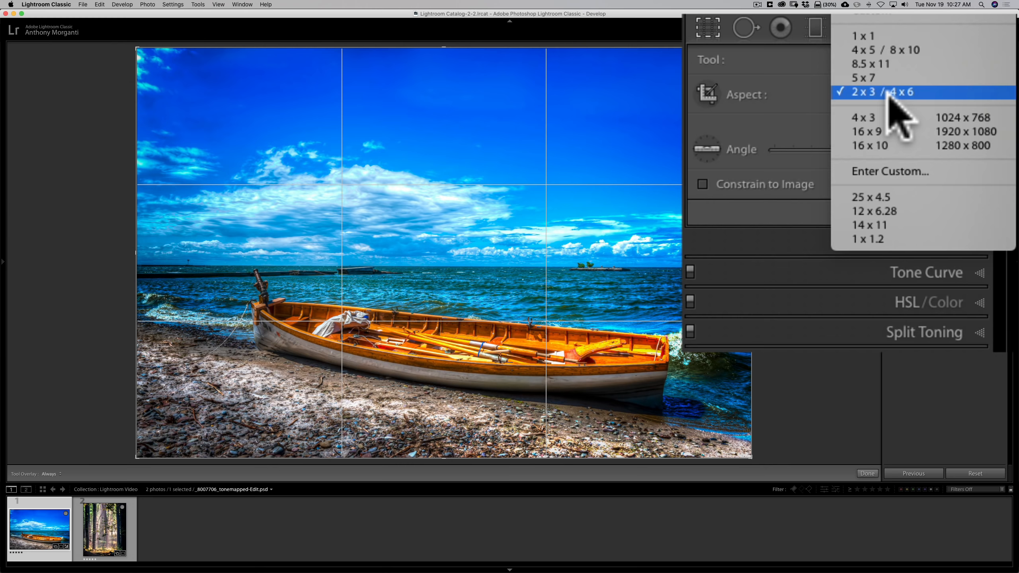
pyautogui.click(886, 49)
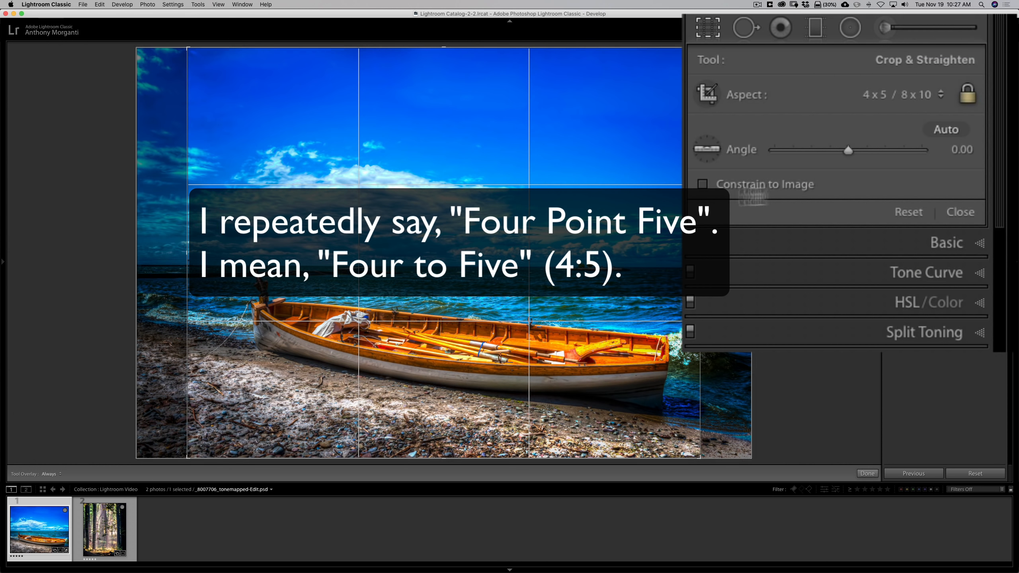
pyautogui.moveTo(564, 232); pyautogui.dragTo(529, 235)
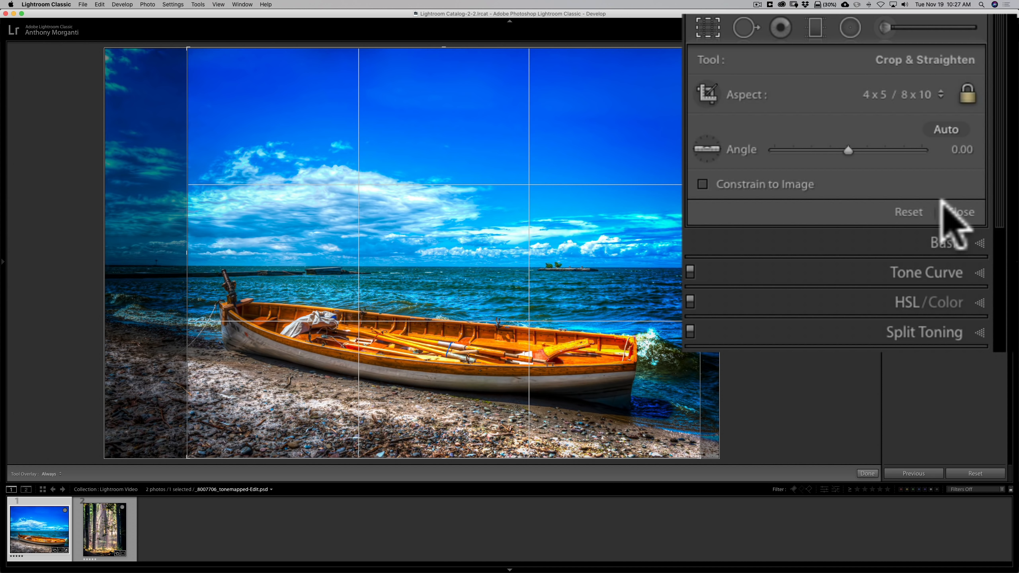
pyautogui.click(957, 217)
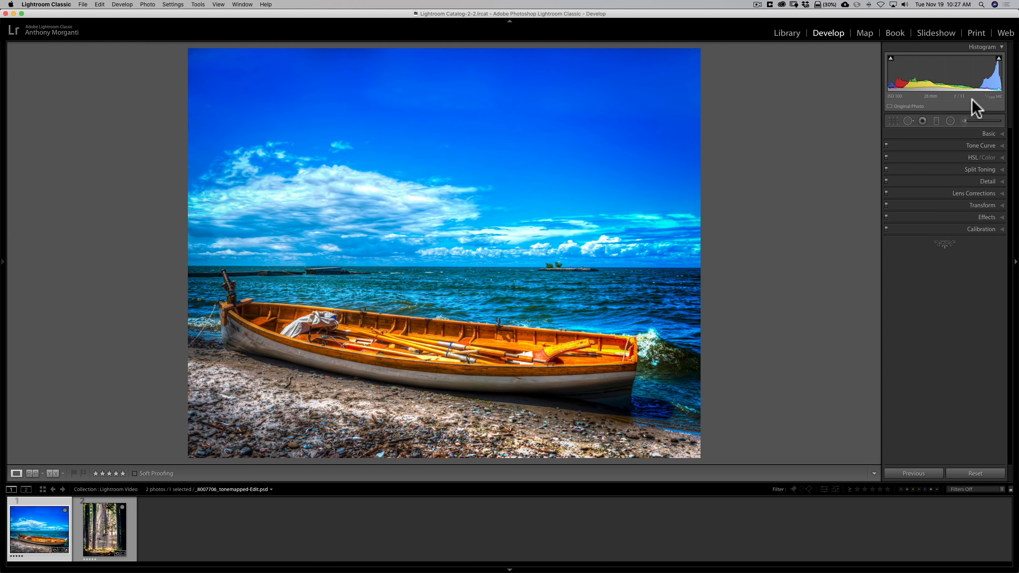
# - Reset the boat photo's crop and try the 12 x 6.28 aspect ratio
pyautogui.click(922, 121)
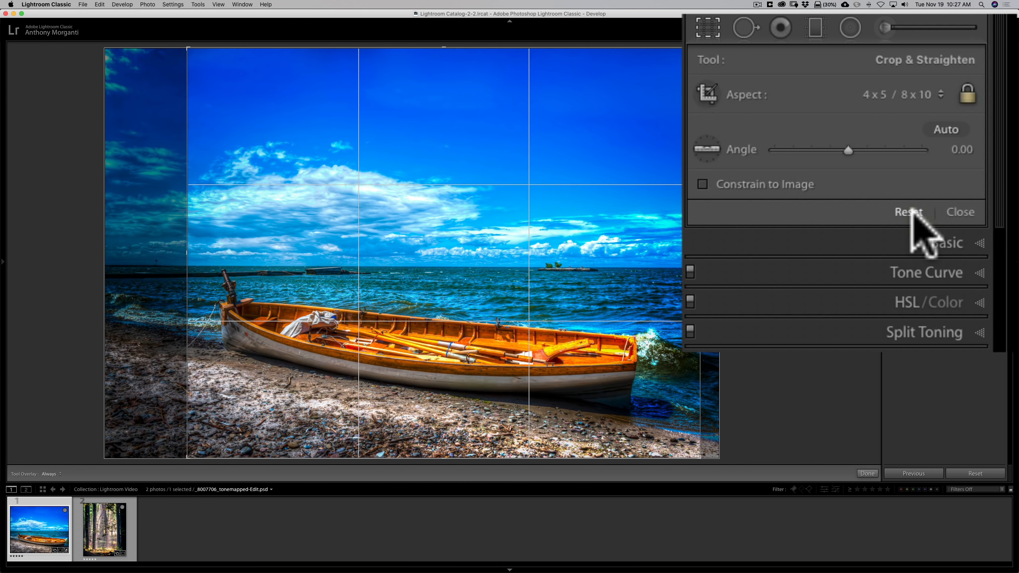
pyautogui.click(910, 212)
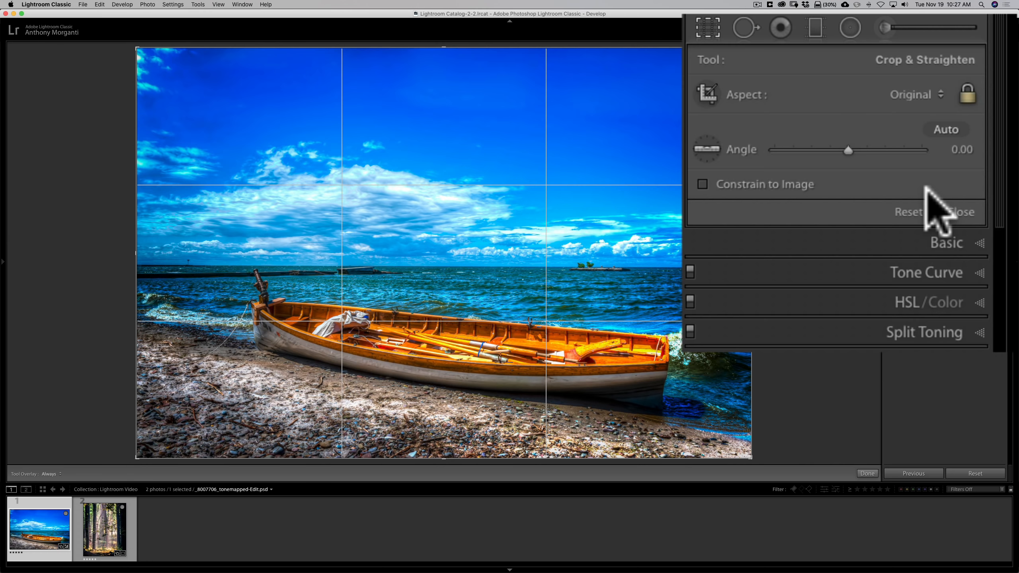
pyautogui.click(916, 94)
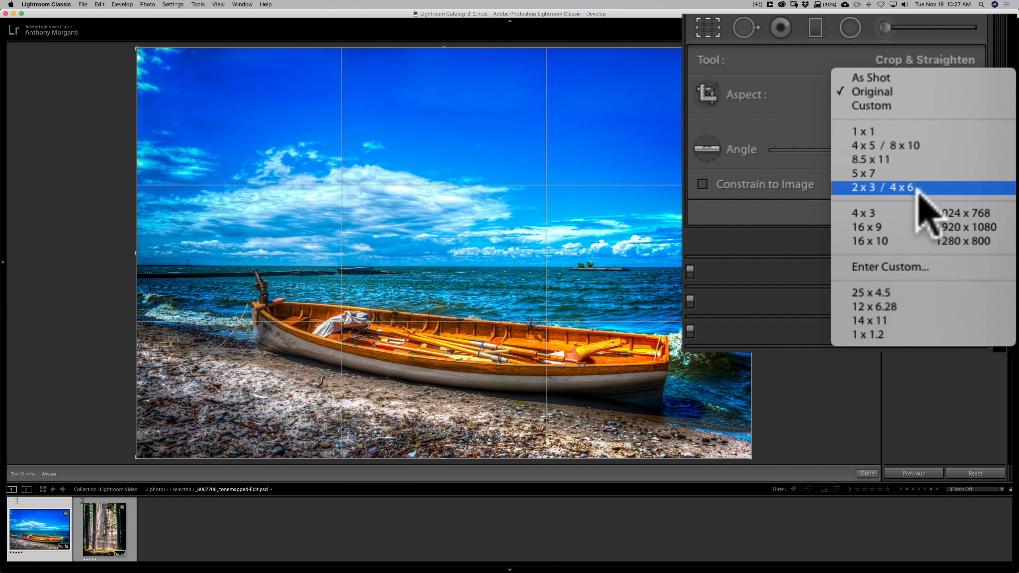
pyautogui.click(899, 306)
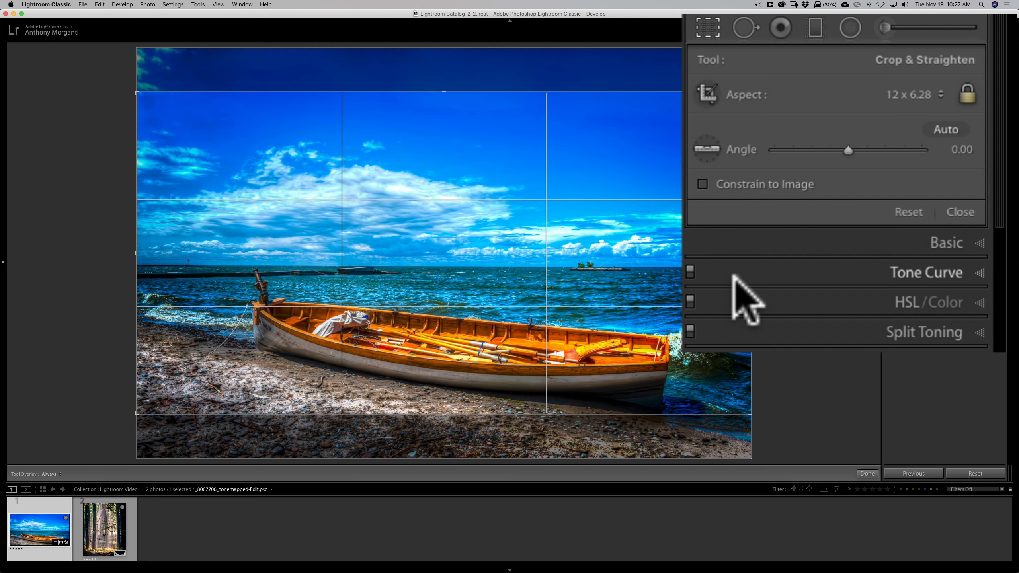
# - Clear the boat photo's 12 x 6.28 crop and try the 16 x 9 aspect ratio
pyautogui.click(915, 209)
pyautogui.click(932, 99)
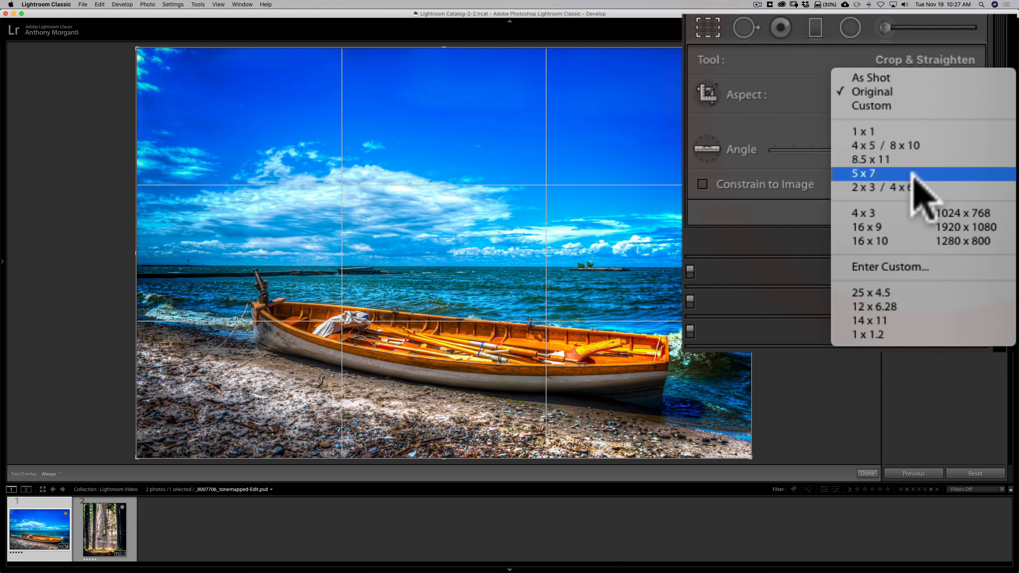
pyautogui.click(899, 227)
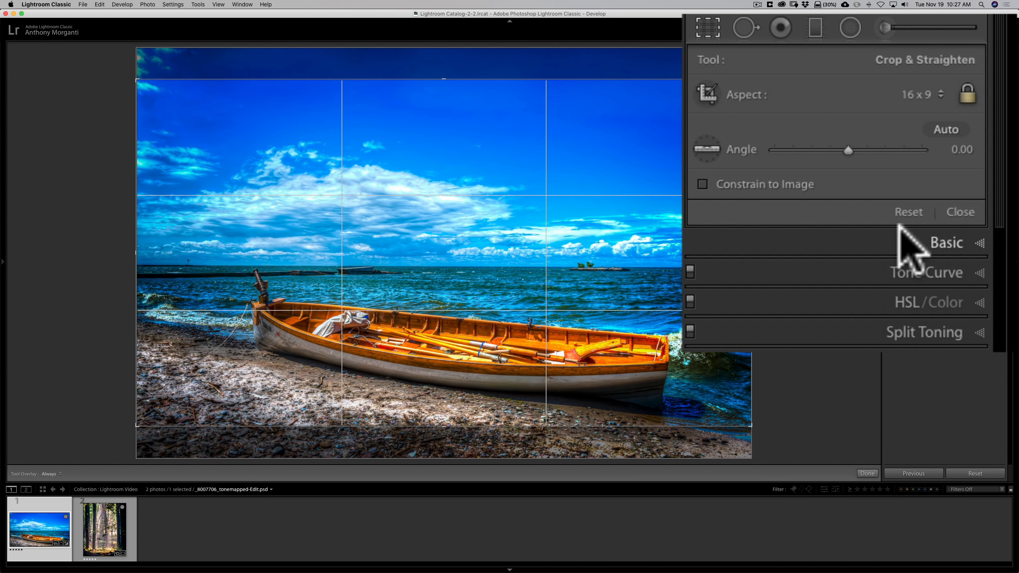
# - Try the 16 x 10 aspect ratio on the boat photo, and return its crop to As Shot
pyautogui.click(936, 97)
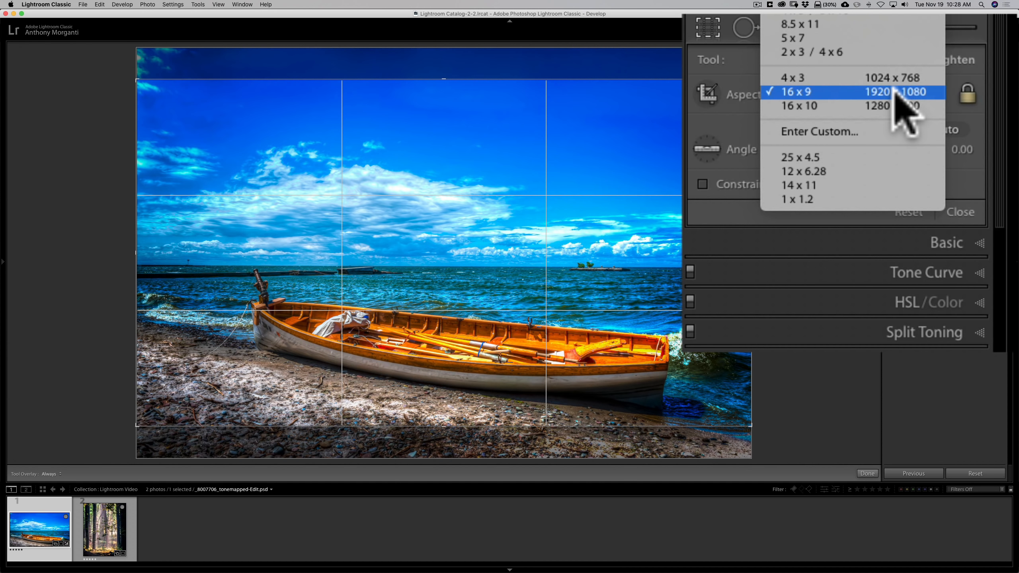
pyautogui.click(899, 105)
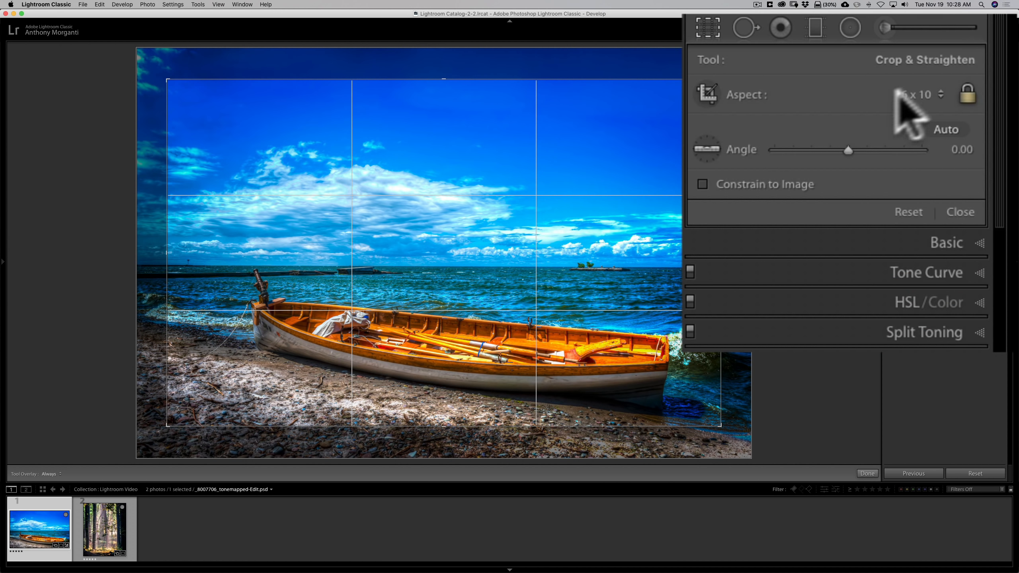
pyautogui.click(899, 94)
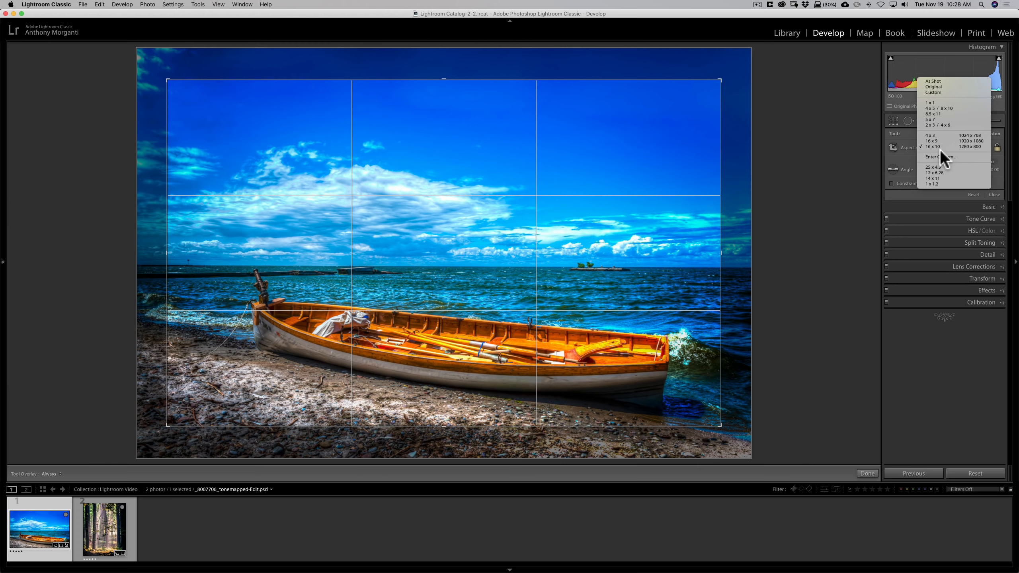
pyautogui.click(955, 82)
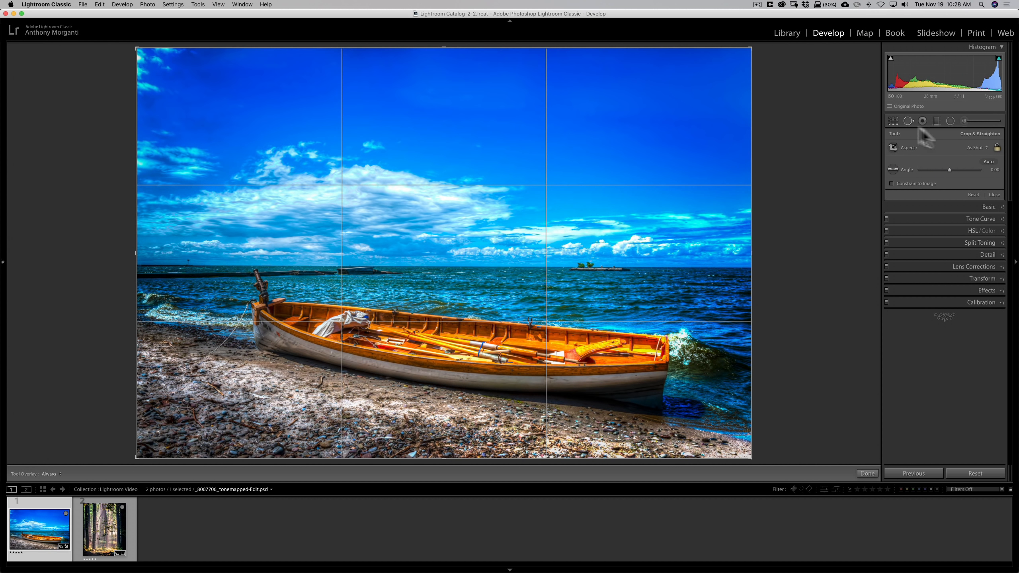
# - View the forest photo's crop, leave the Crop tool, and return to the boat photo
pyautogui.click(111, 529)
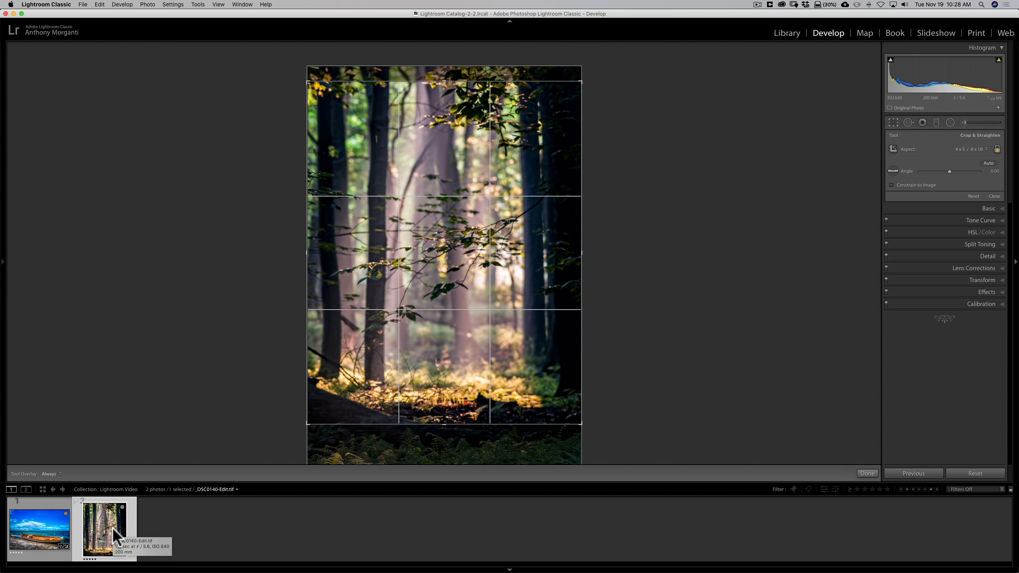
pyautogui.click(895, 123)
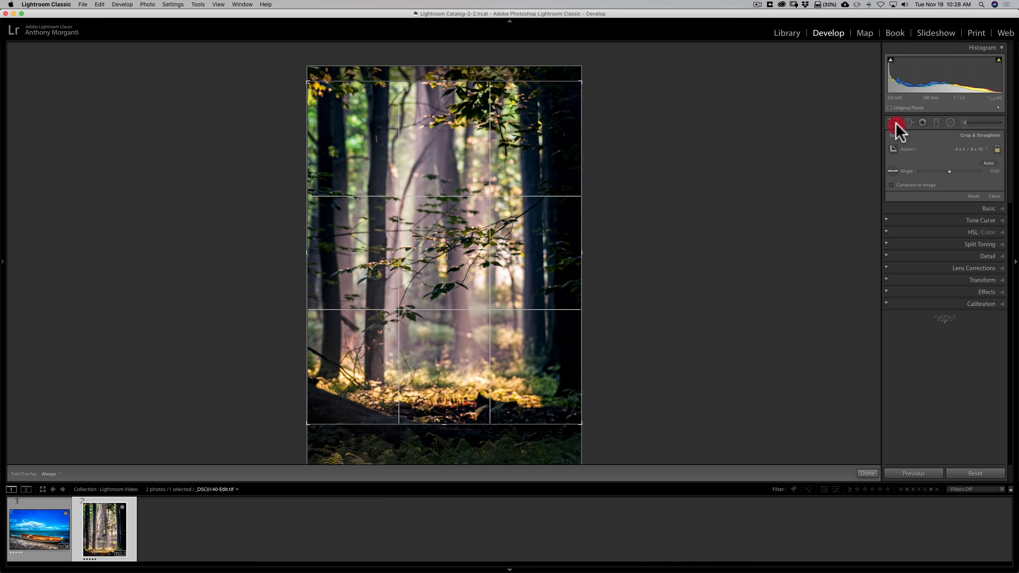
pyautogui.click(41, 528)
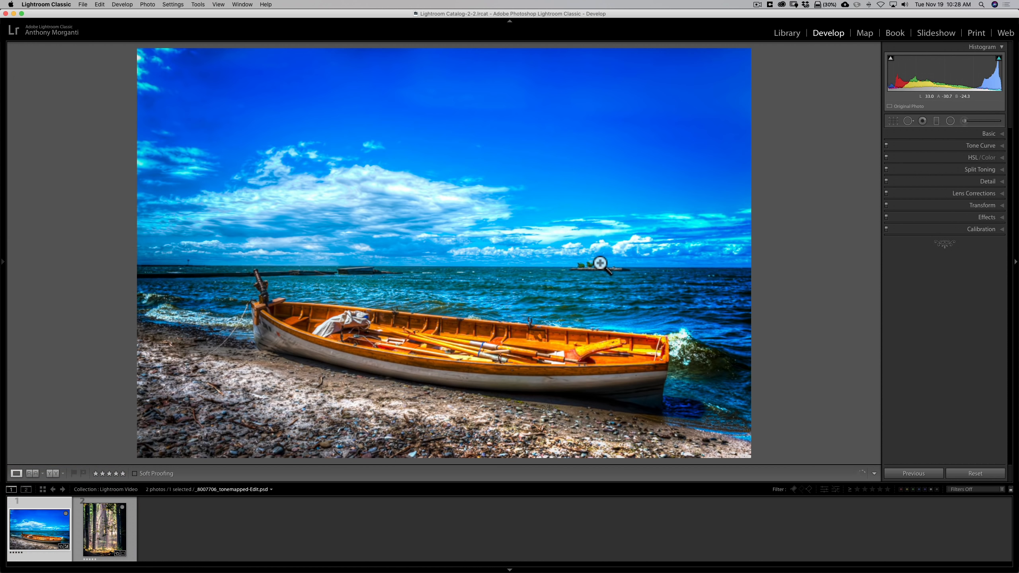